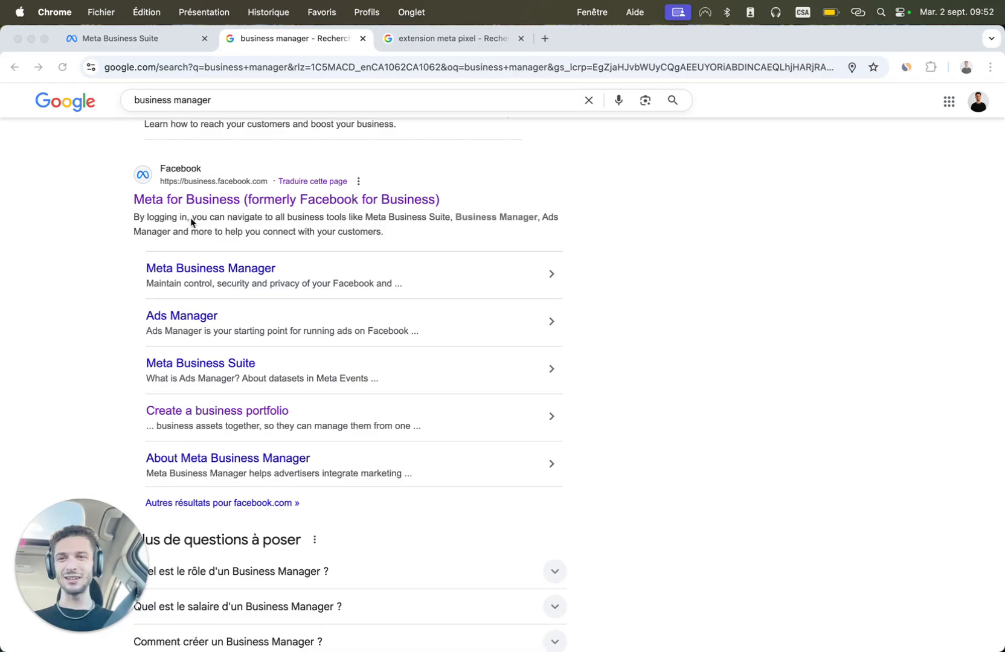
Step: Switch to the Meta Business Suite settings and review the Gb Vinyl portfolio's business information, verification status and business options
left_click(103, 281)
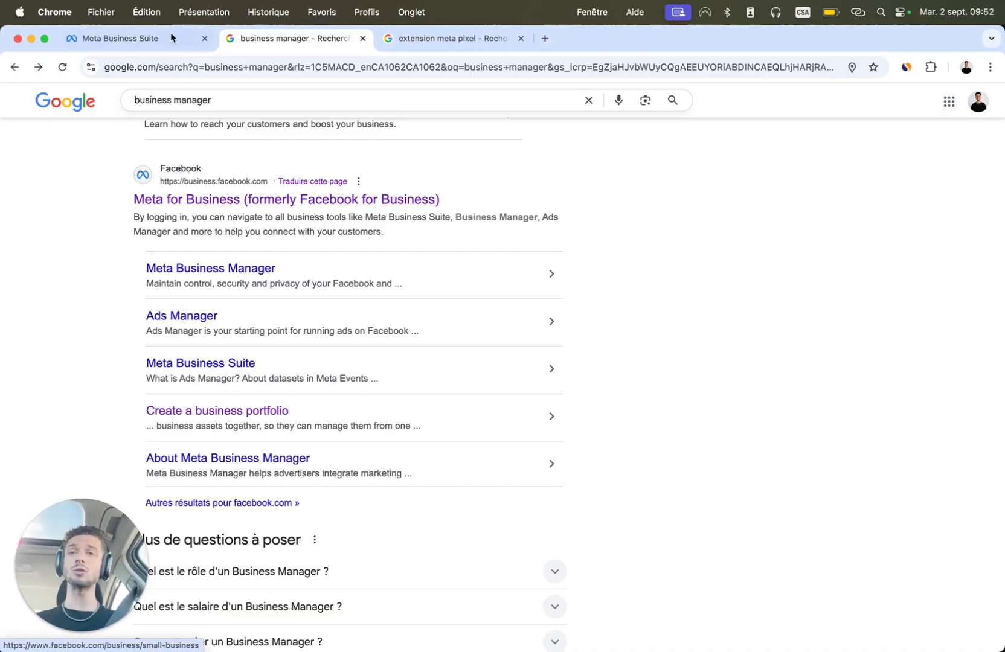
left_click(135, 37)
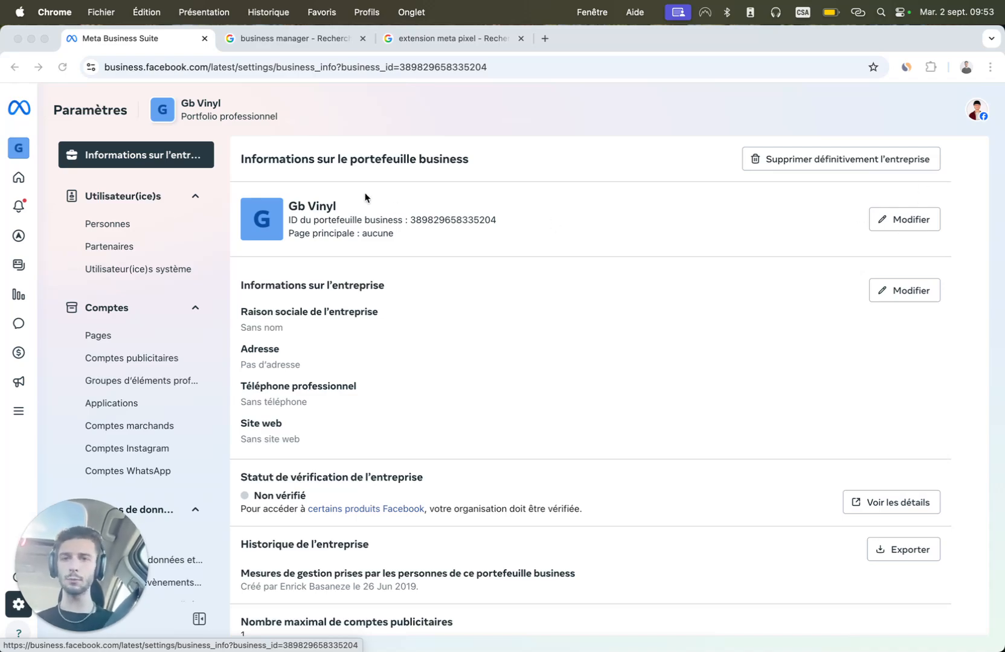
scroll(480, 210, "down", 2)
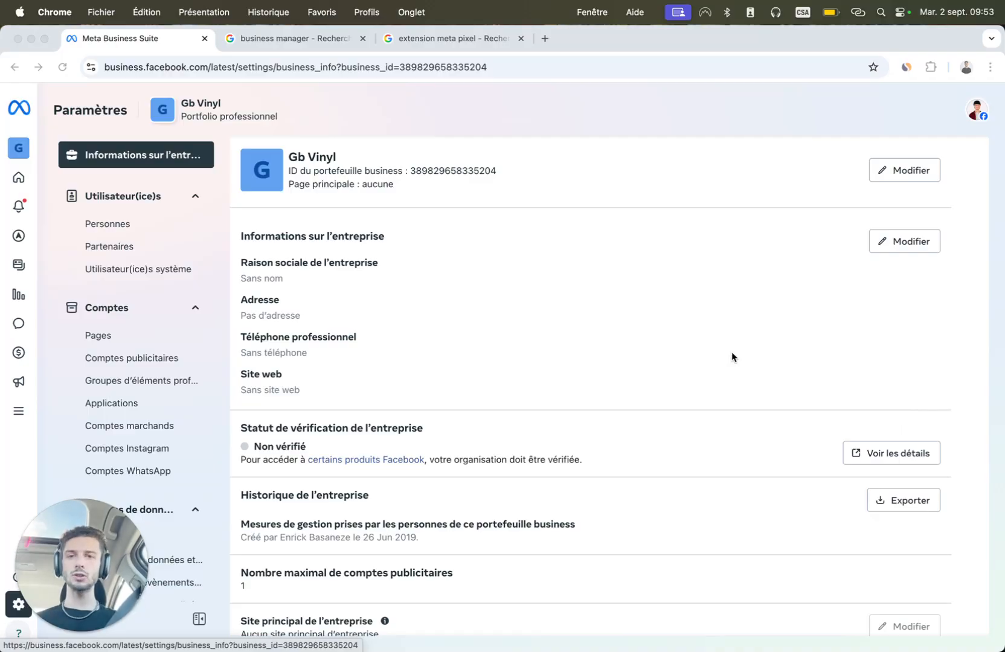
scroll(731, 356, "down", 1)
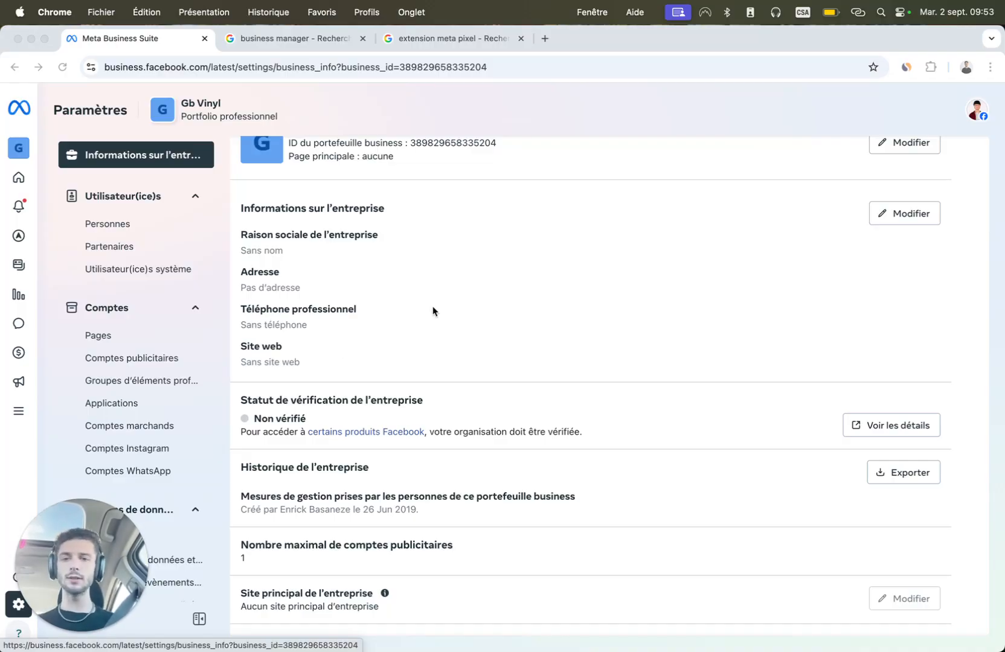
scroll(433, 311, "down", 3)
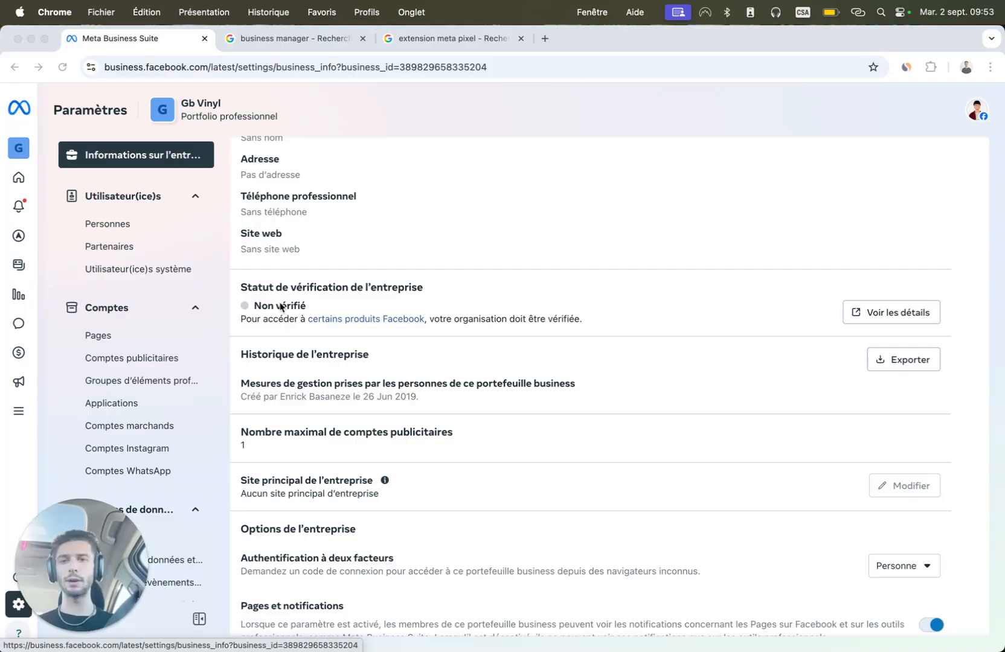
scroll(279, 307, "down", 3)
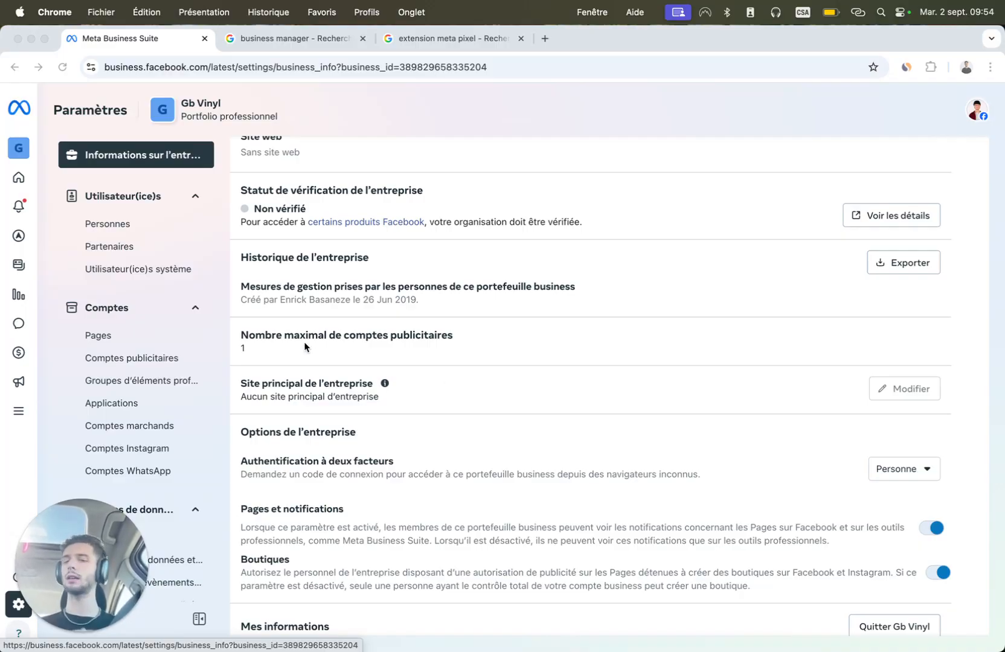
scroll(305, 347, "down", 5)
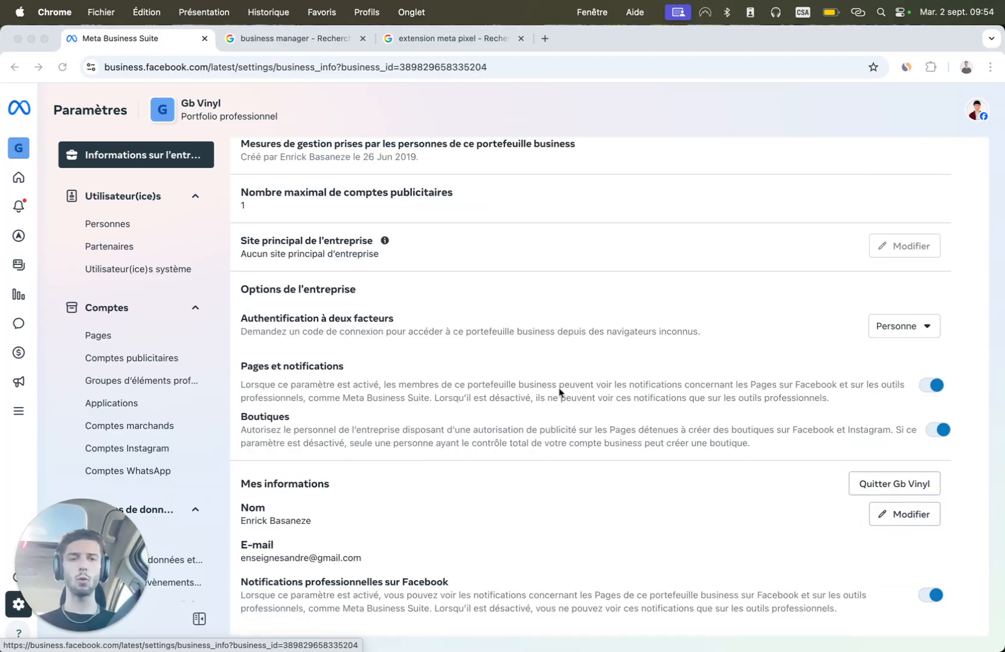
Step: View the two-factor authentication choices in the business options and leave the setting as it is
left_click(927, 327)
left_click(927, 328)
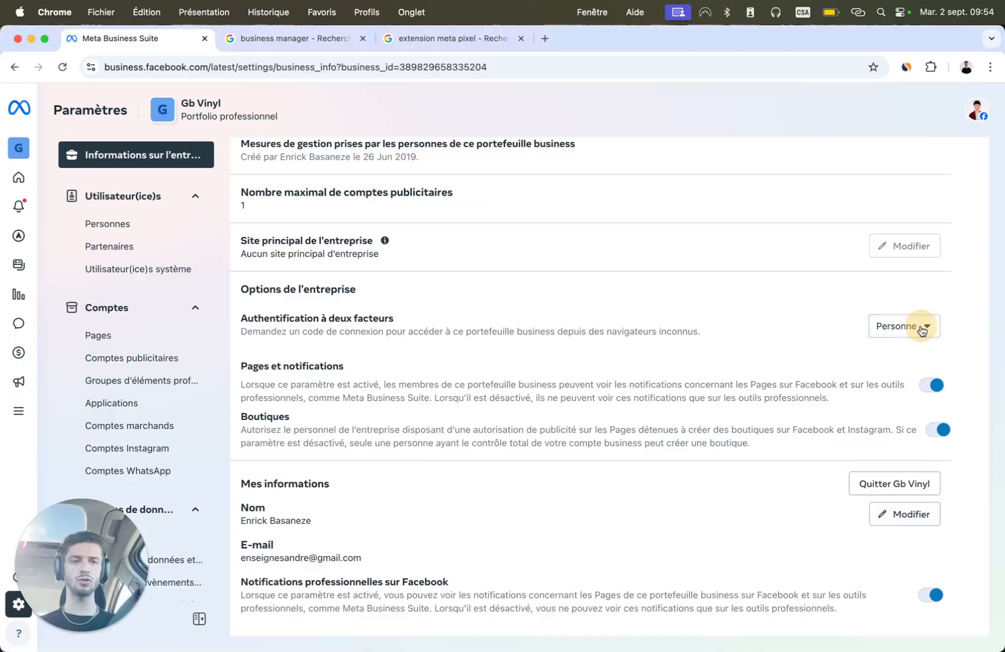
left_click(764, 327)
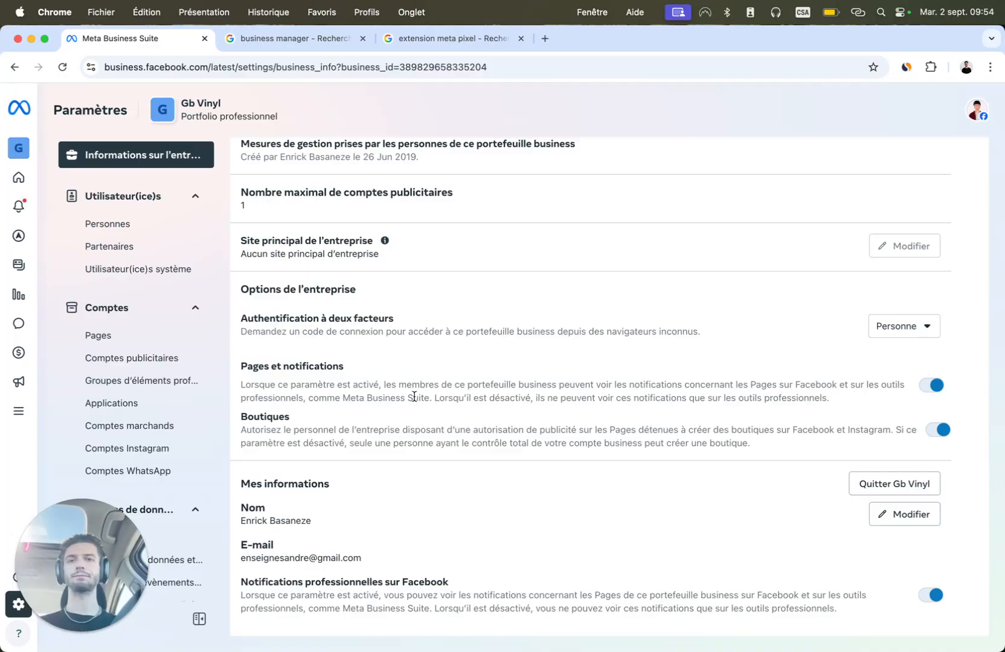
Step: Open the portfolio's Personnes list, view the form for inviting people and close it without inviting anyone
left_click(106, 205)
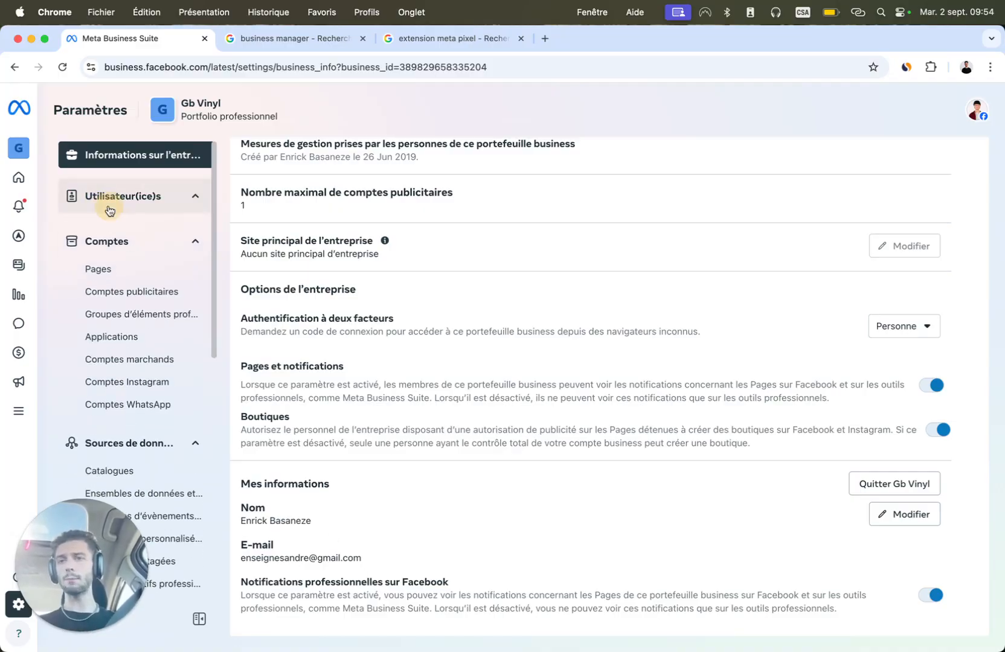
left_click(108, 209)
left_click(105, 233)
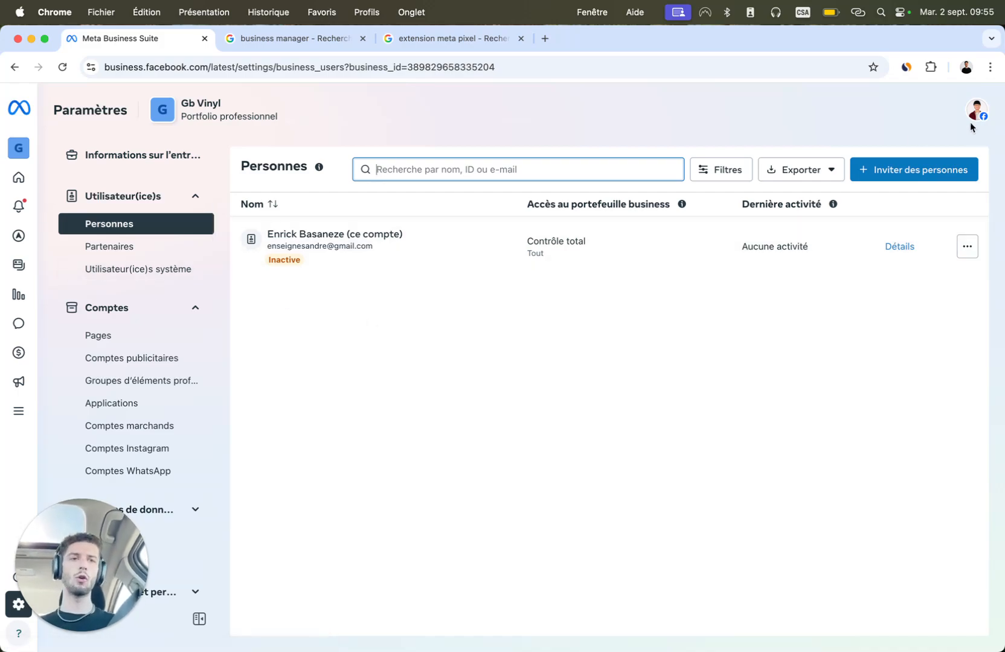
left_click(932, 168)
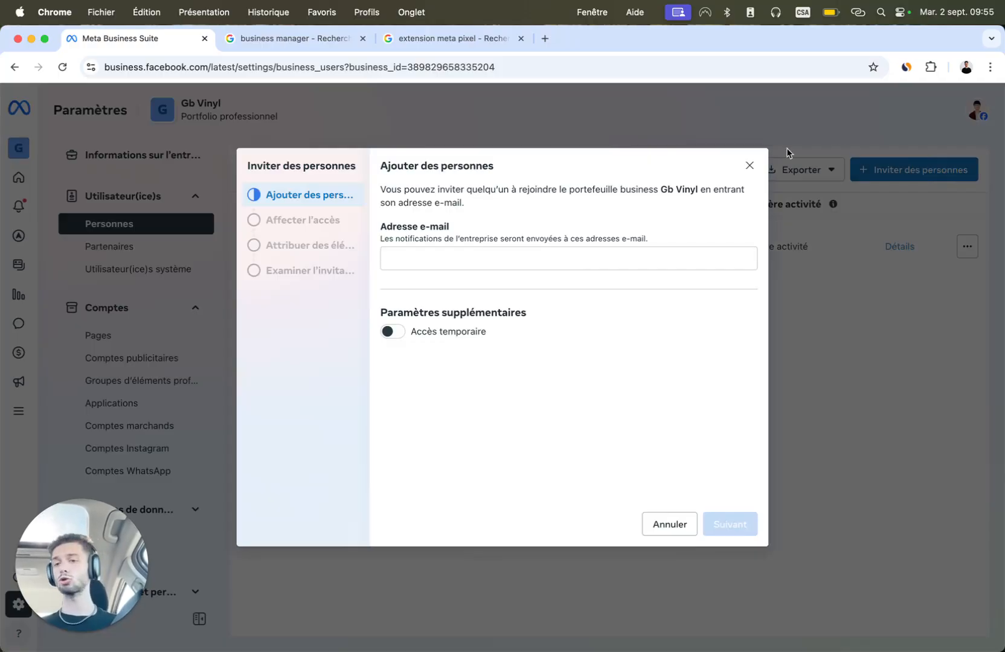
left_click(750, 166)
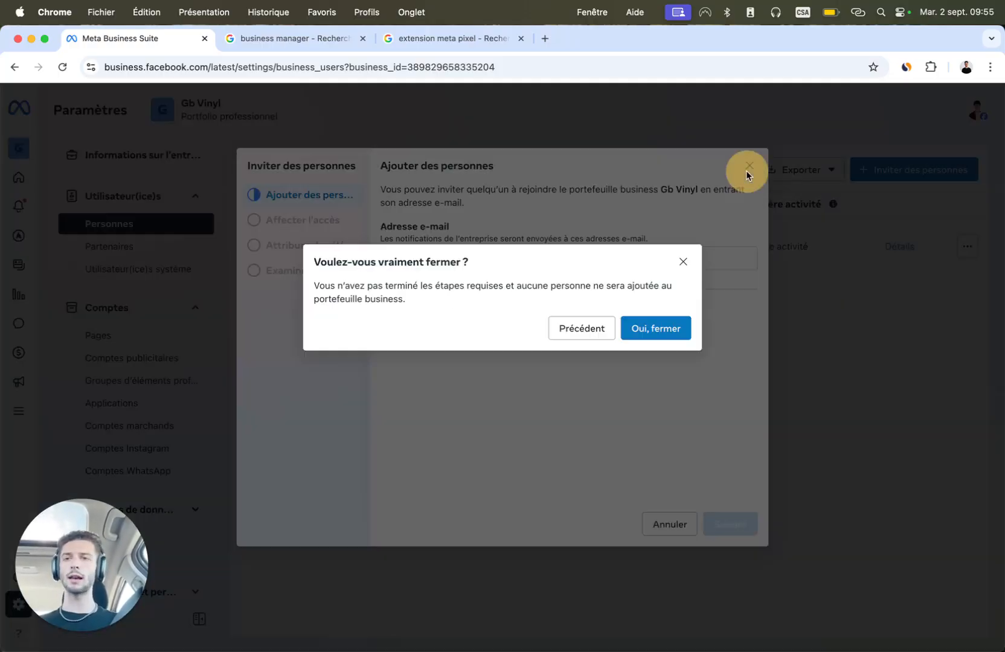
left_click(646, 326)
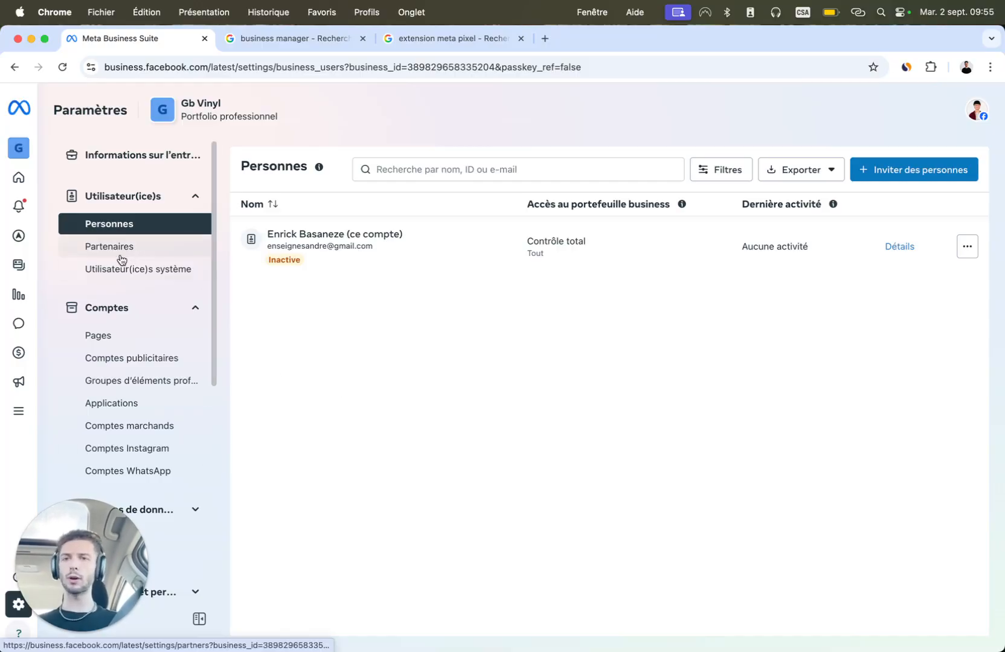
Step: Open the portfolio's Pages settings and view the options for adding or creating a Facebook Page
left_click(109, 346)
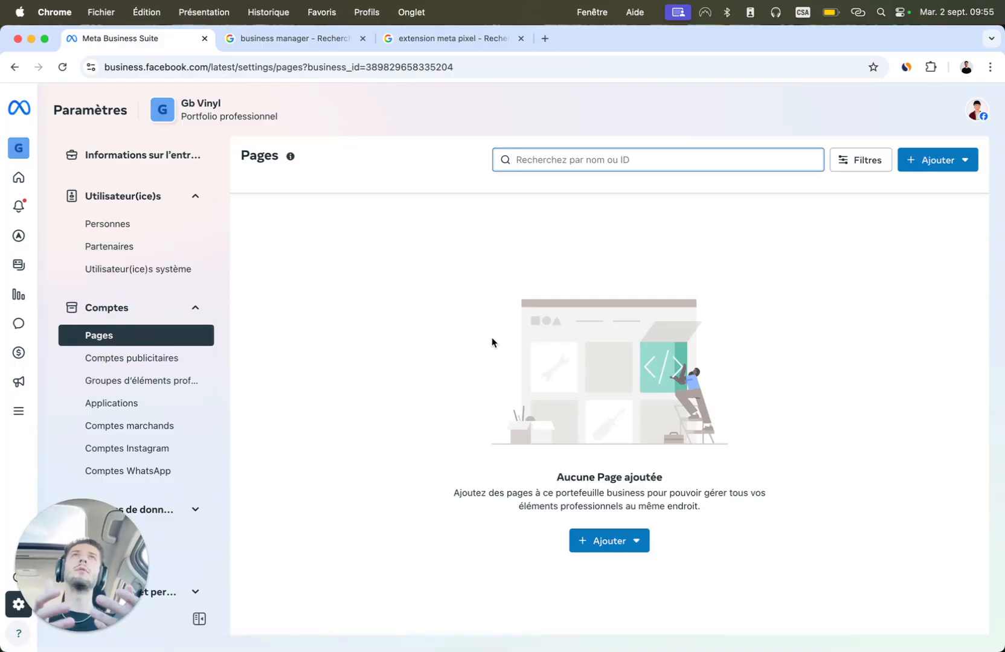
left_click(636, 545)
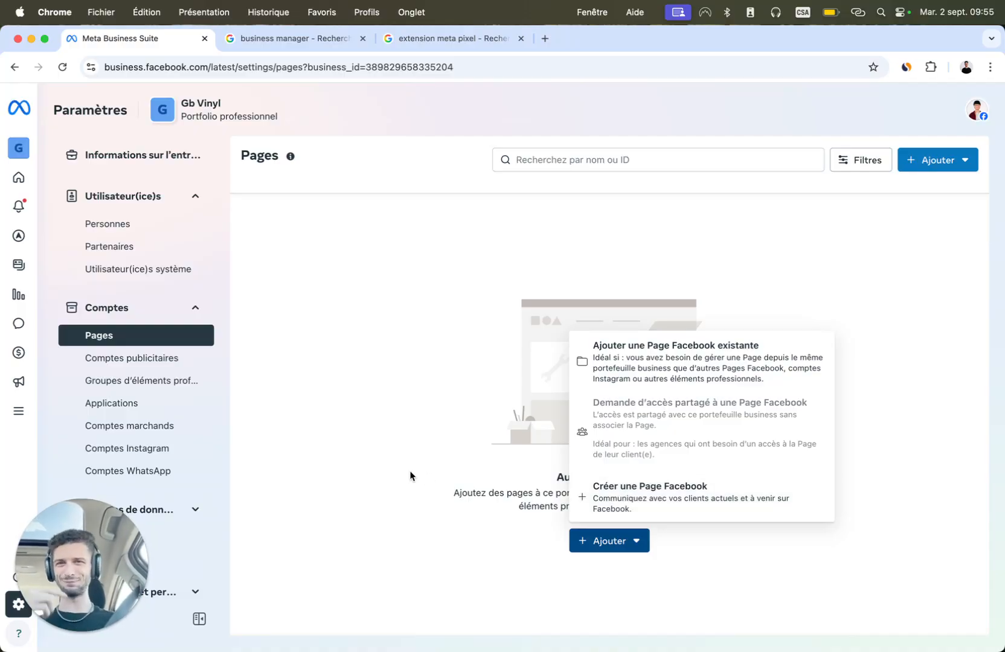
left_click(411, 276)
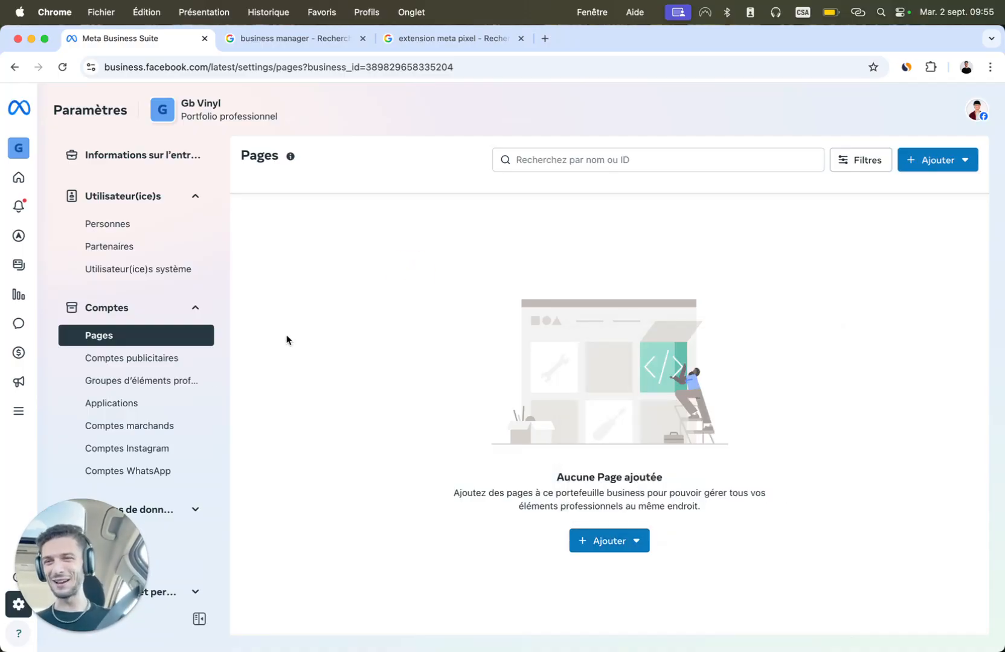
Step: Open the ad accounts settings, view the ways to add an ad account and close the dialog
left_click(148, 359)
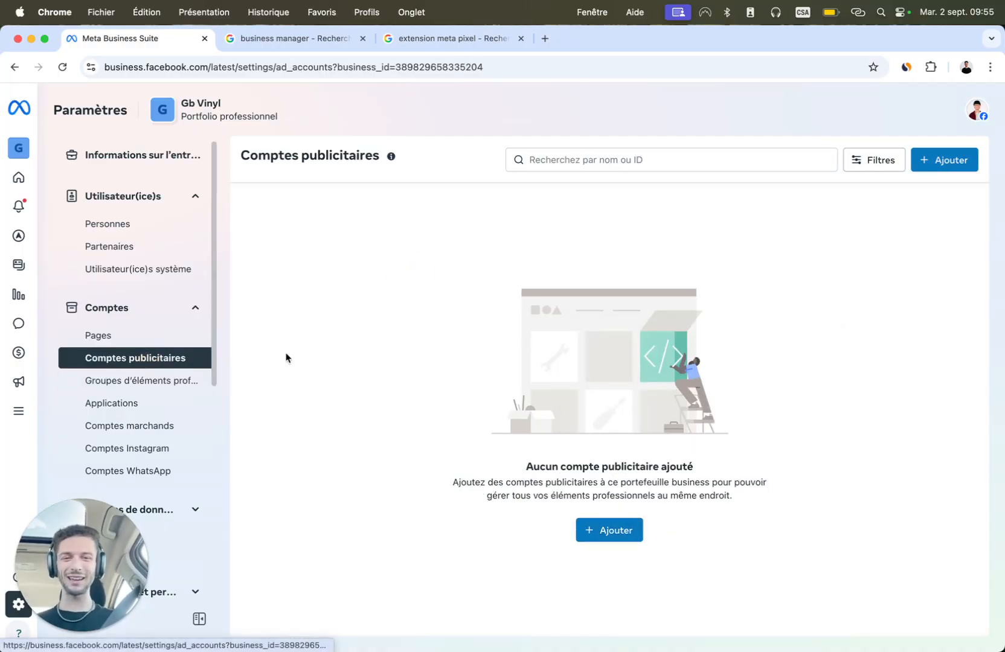
left_click(616, 531)
mouse_move(378, 289)
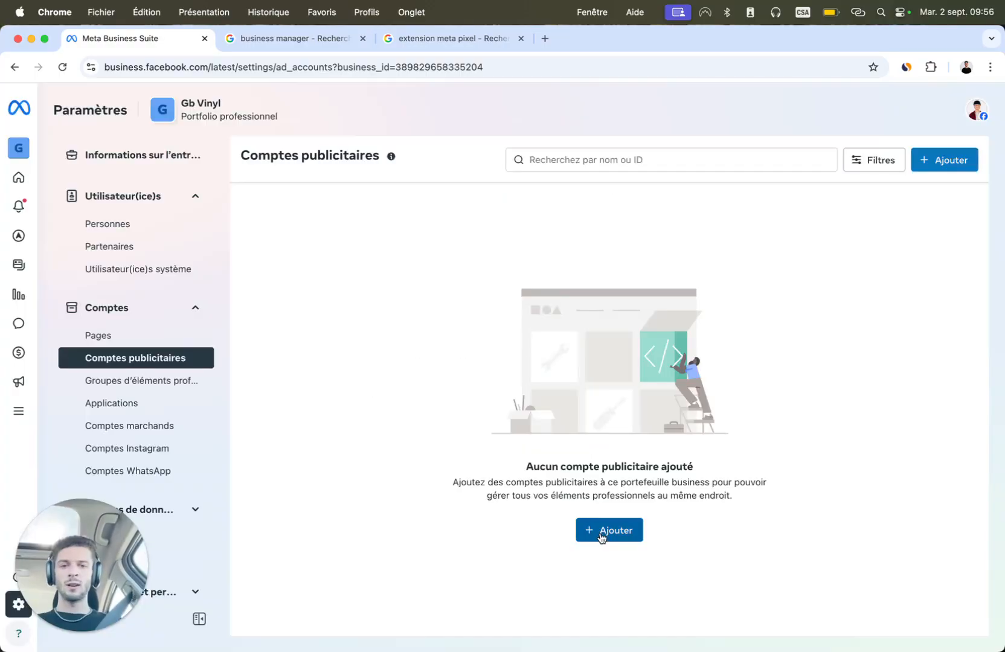
left_click(601, 534)
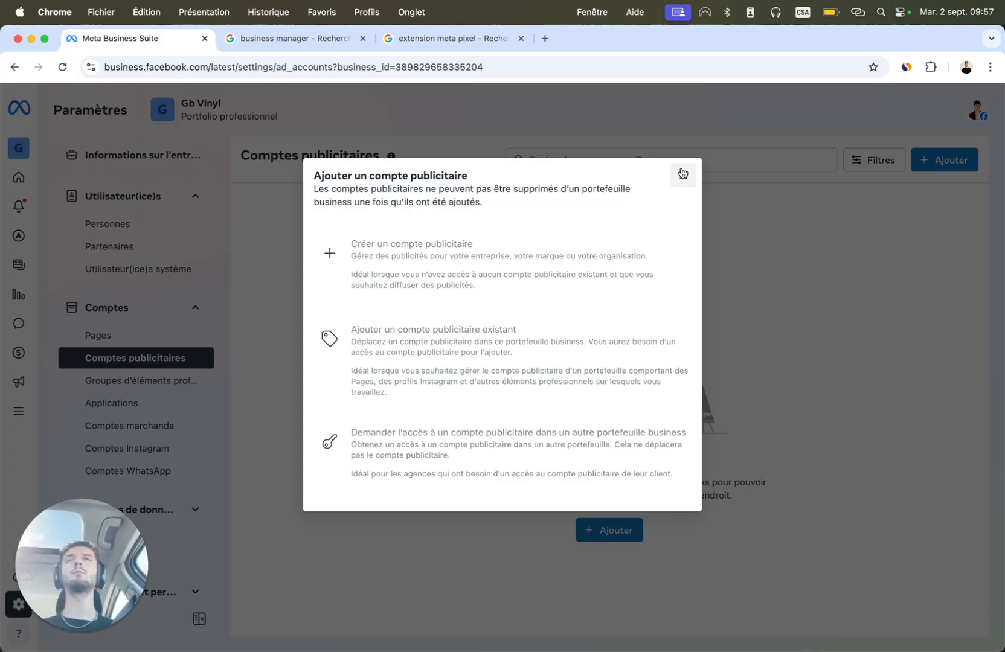
left_click(682, 174)
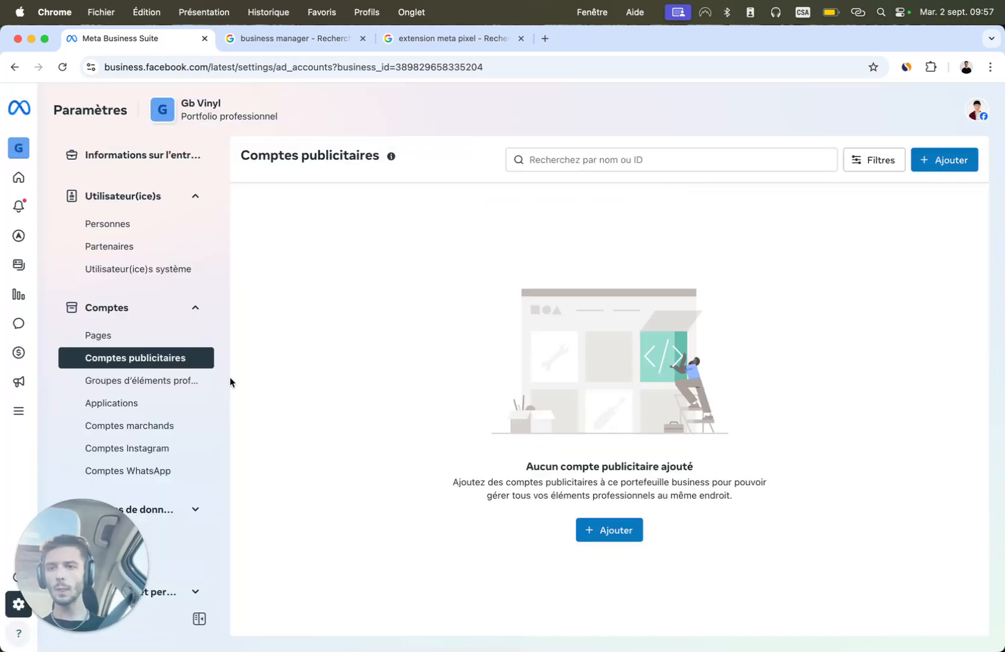
Step: Open the Instagram accounts settings, view the dialog for claiming an Instagram account and close it
scroll(119, 369, "down", 2)
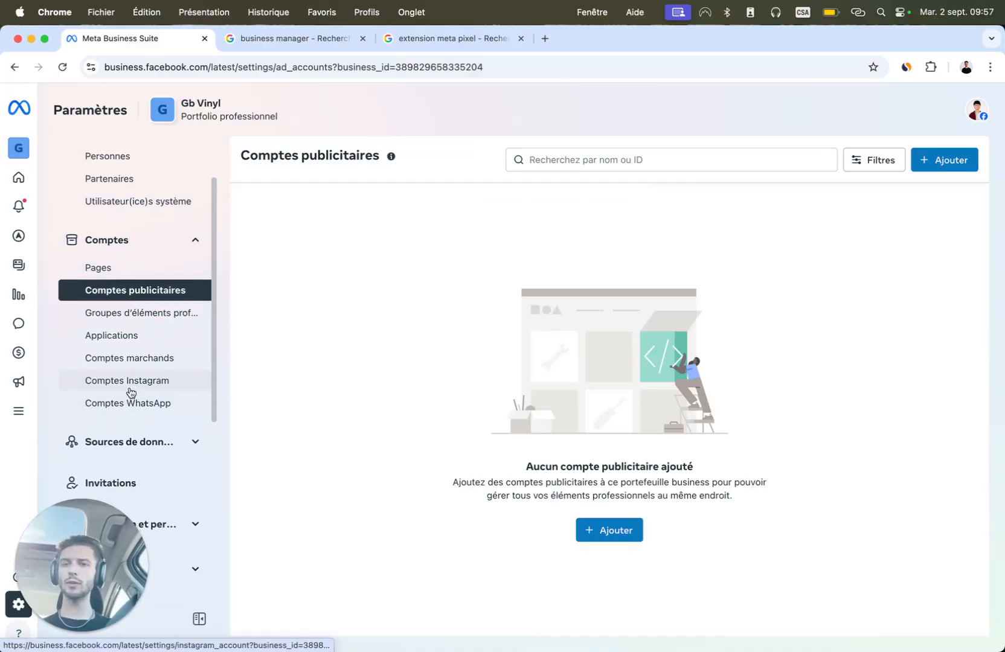
left_click(131, 389)
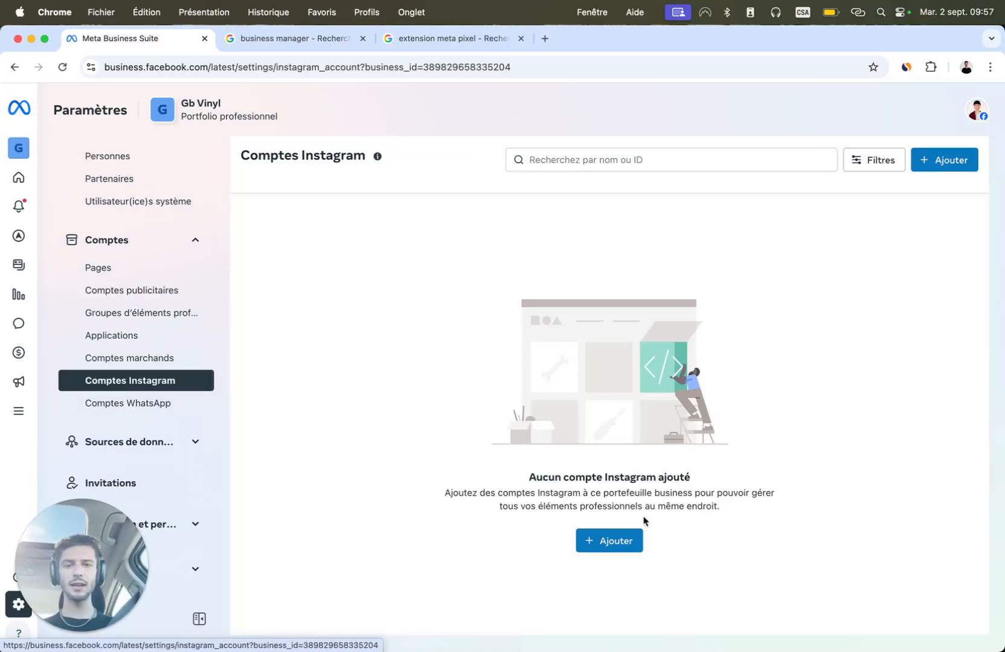
left_click(612, 532)
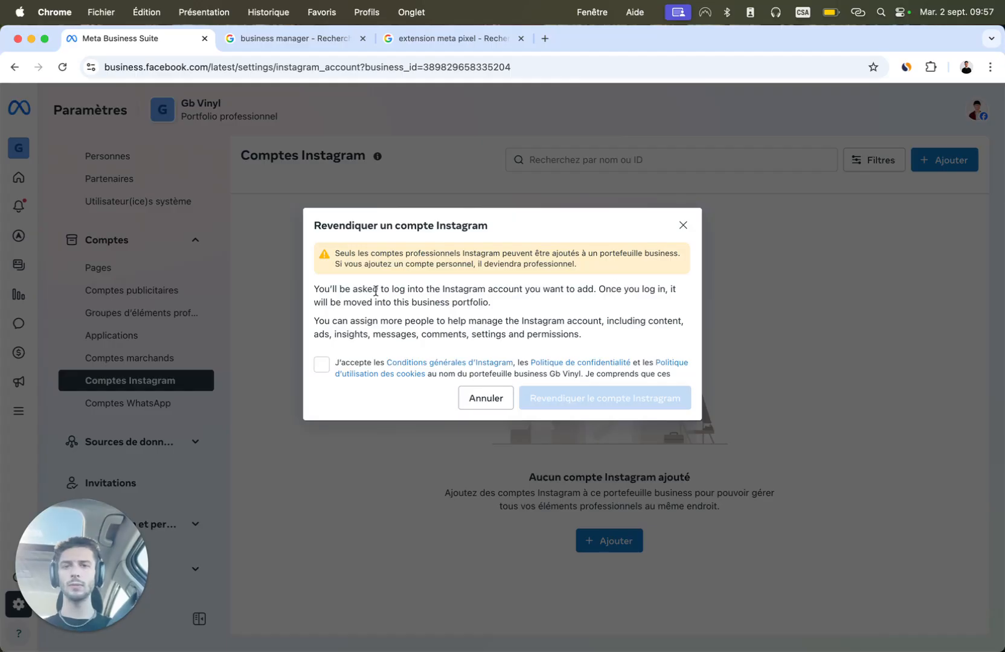
left_click(683, 225)
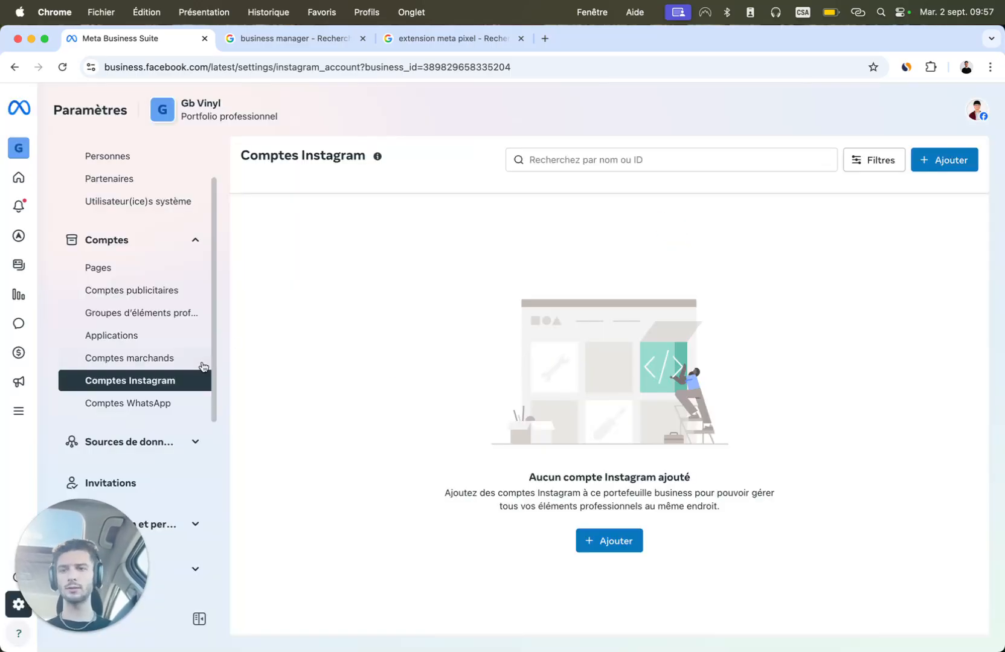
Step: Create a new dataset named TEST under Ensembles de données et pixels, without requesting the API Conversions gateway demo
scroll(147, 389, "down", 5)
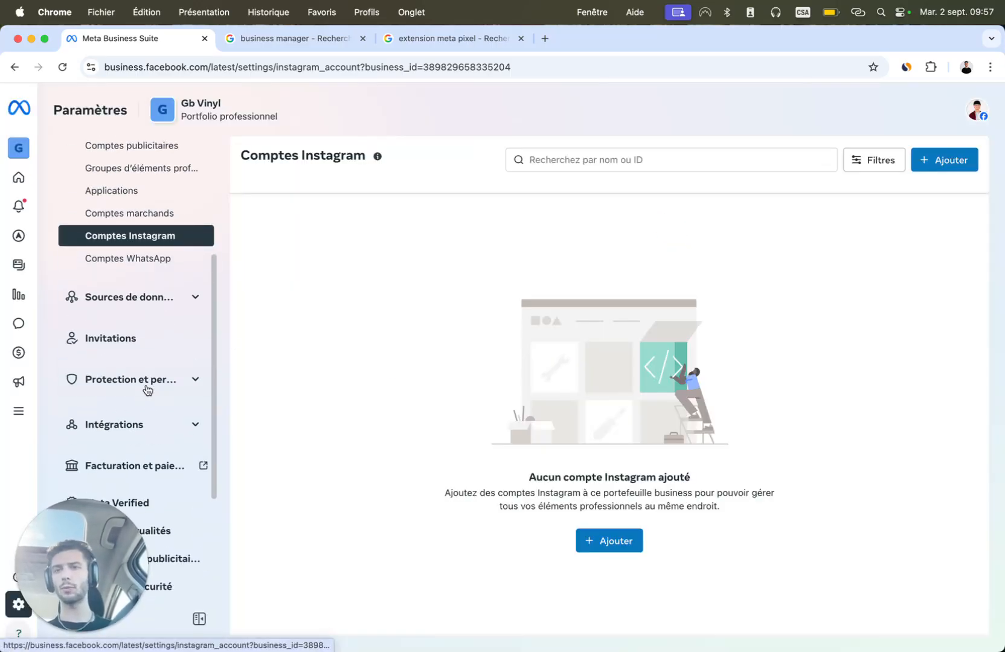
left_click(155, 311)
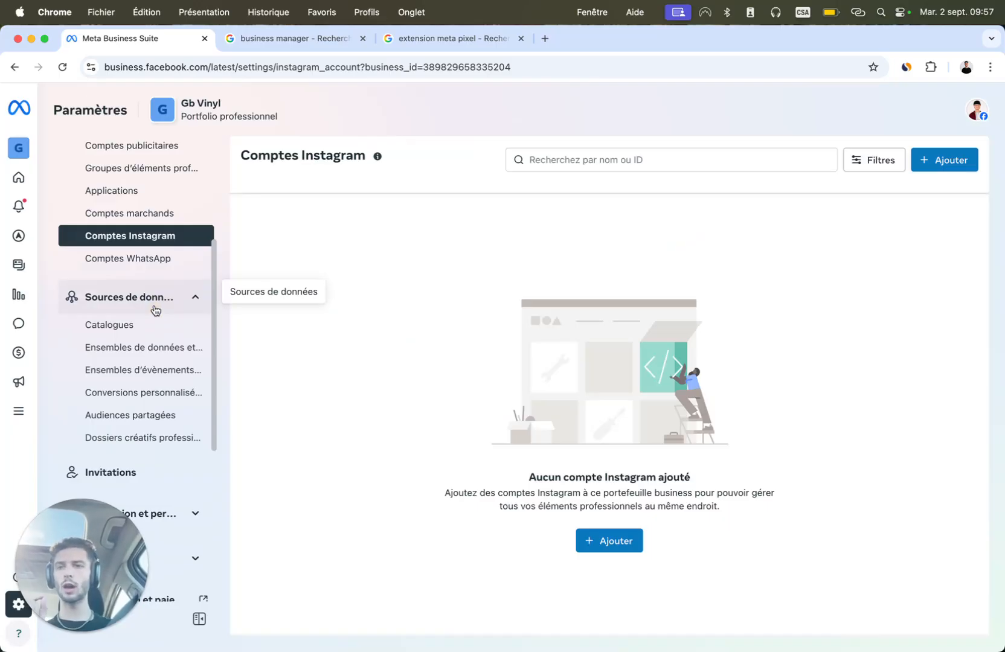
left_click(135, 351)
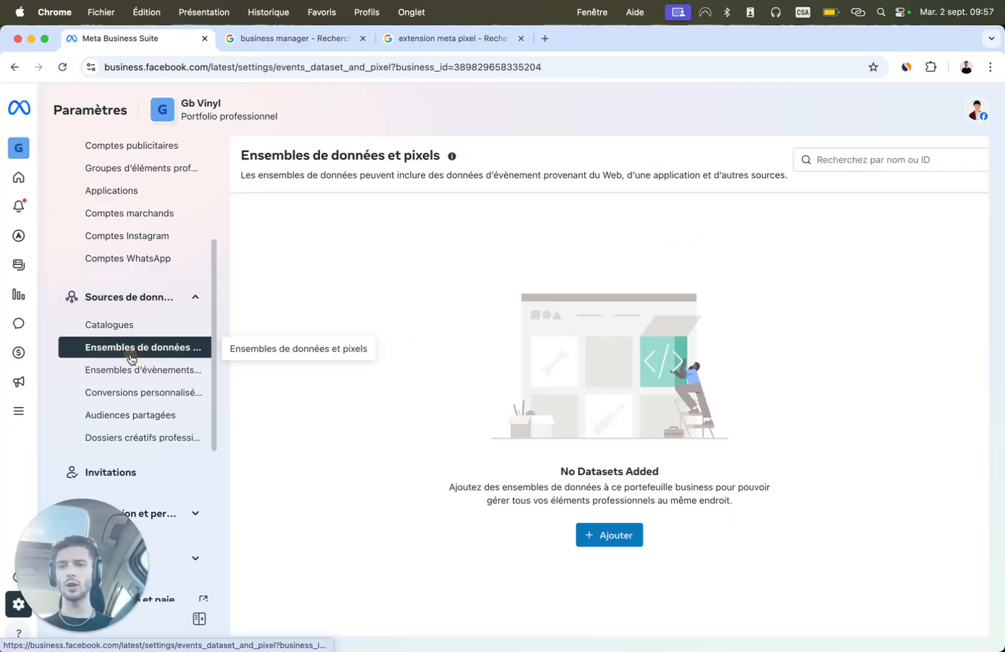
left_click(603, 547)
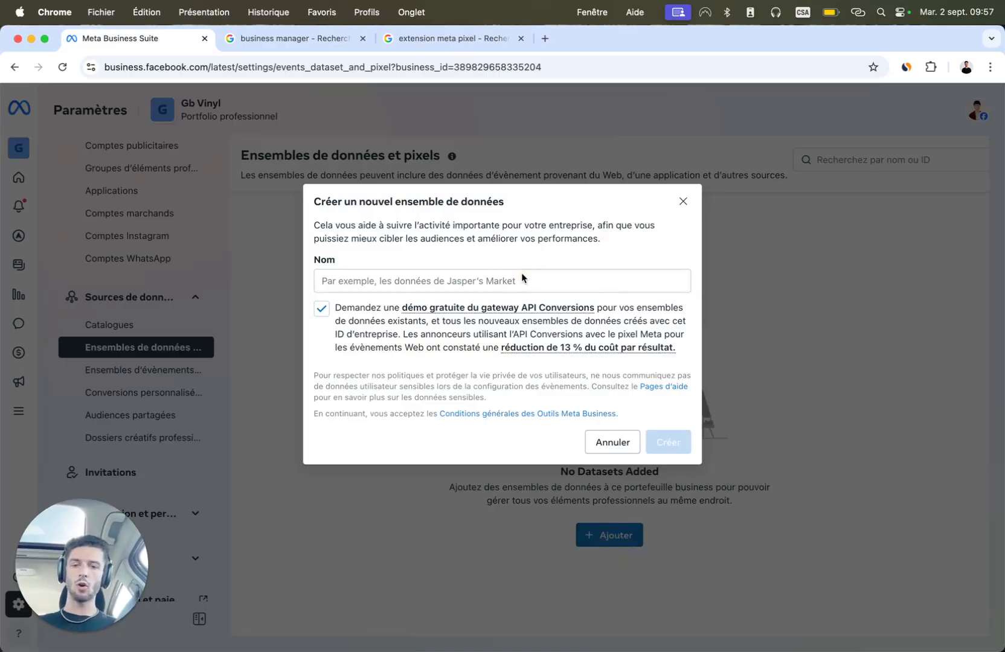
left_click(489, 290)
type("TEST")
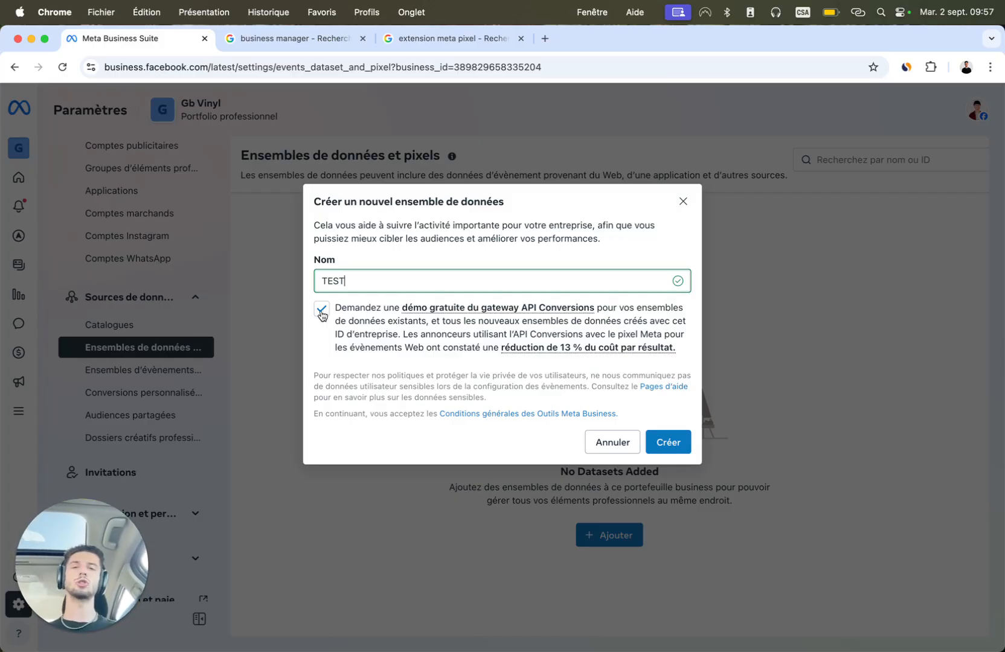
left_click(321, 310)
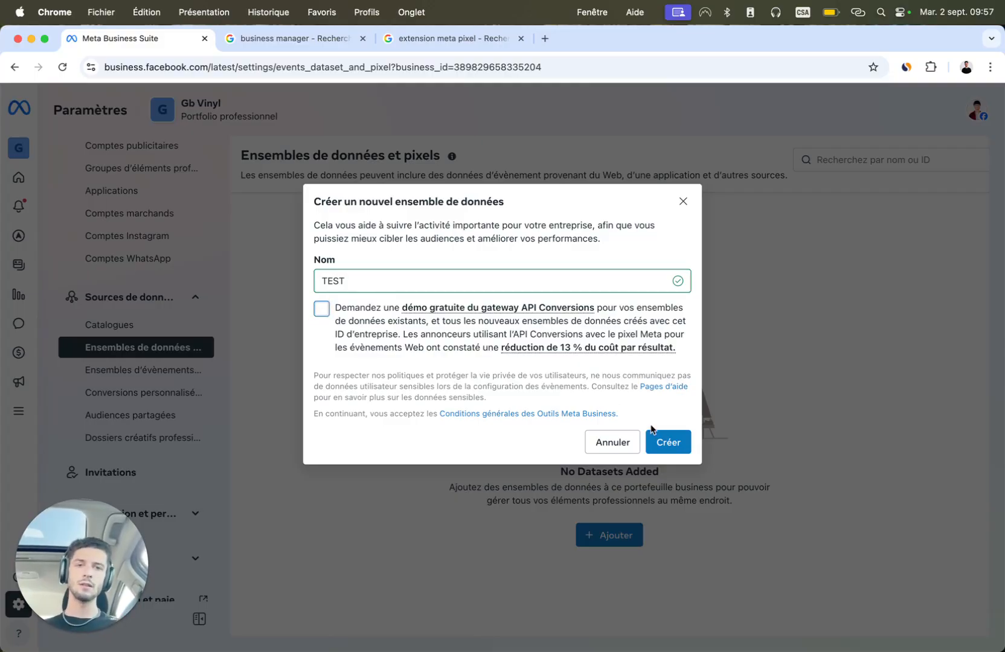
left_click(668, 442)
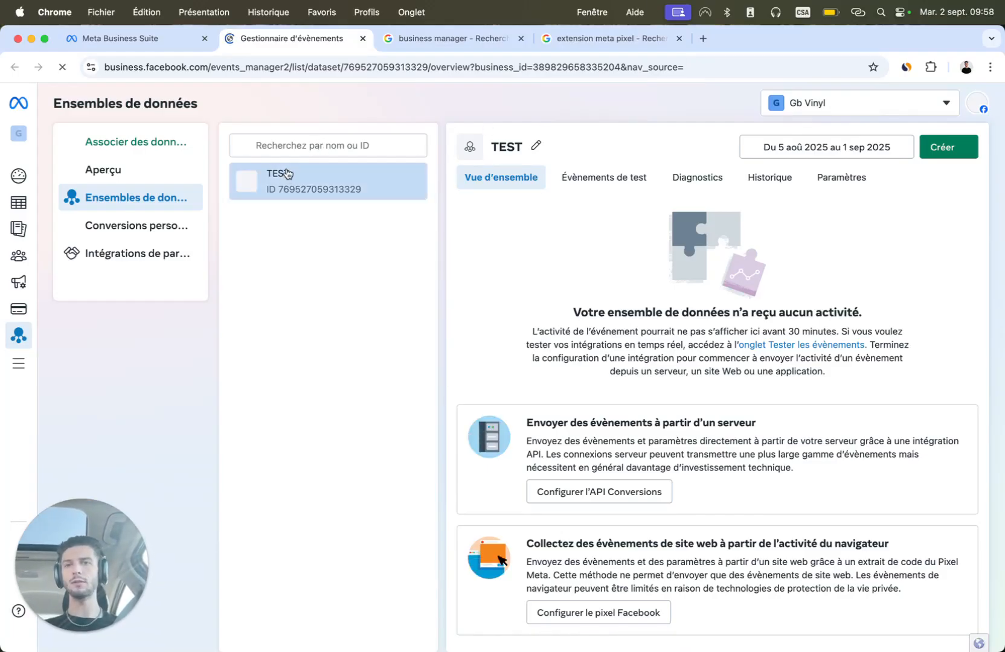
Step: Check the Events Manager overview and the TEST dataset, and return to the dataset's details in the Meta Business Suite settings
left_click(120, 185)
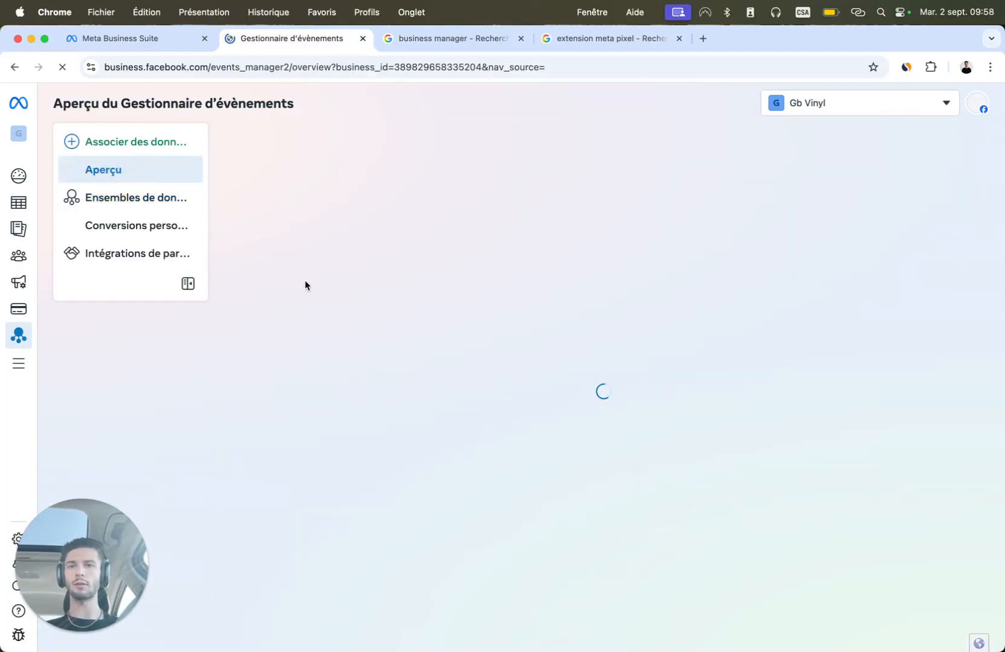
left_click(140, 209)
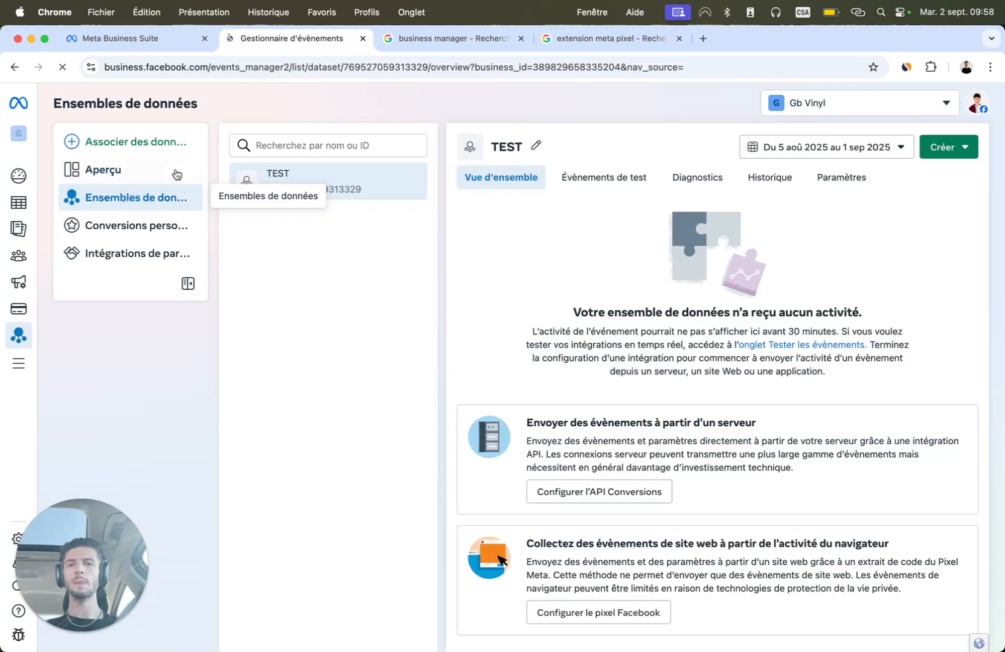
left_click(115, 38)
left_click(629, 199)
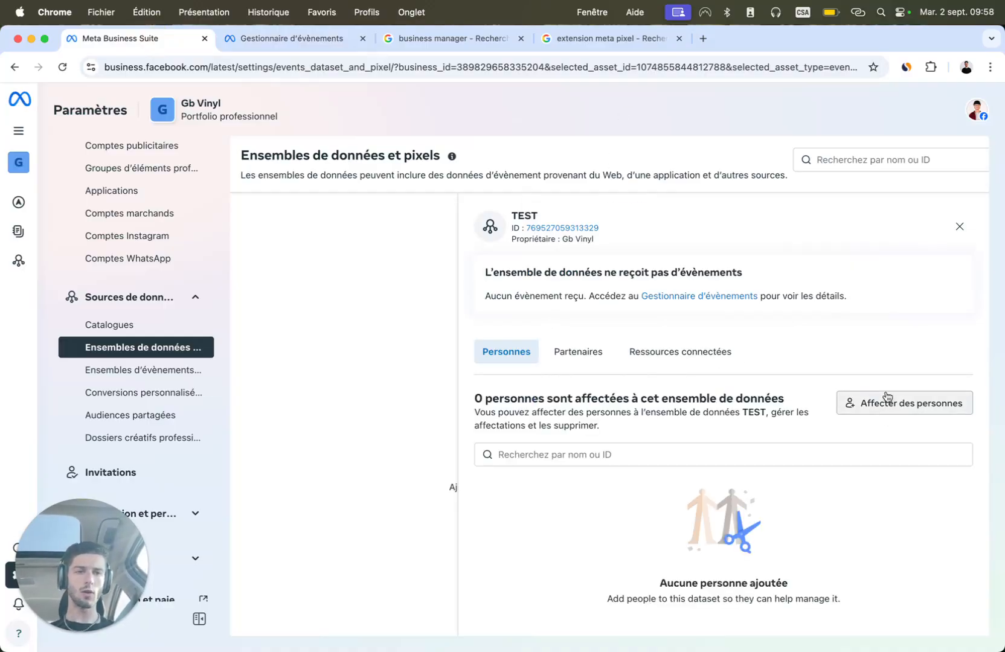
Step: View the permission options for assigning a person to the TEST dataset and close the dialog without assigning anyone
left_click(886, 400)
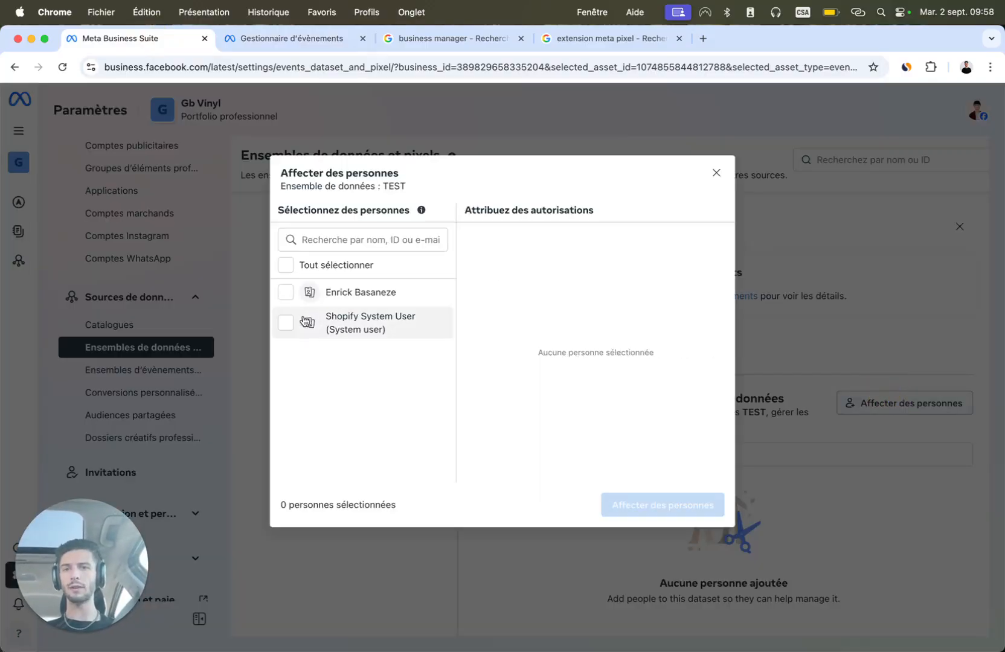
left_click(286, 294)
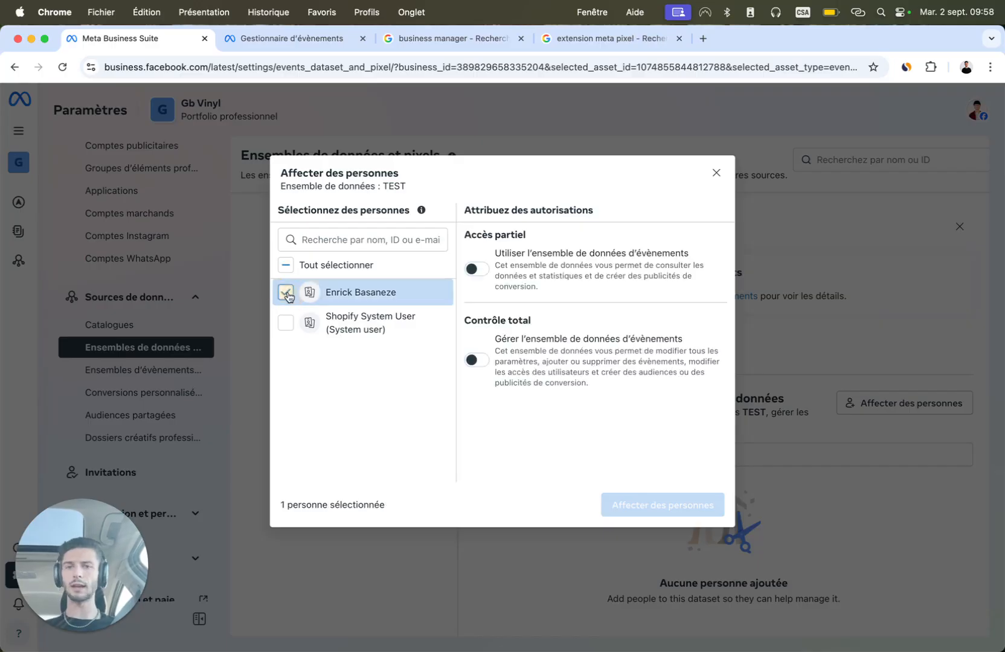
left_click(716, 173)
Step: View the ad accounts that can be connected to the TEST dataset, close the dialog and return to its assigned people
left_click(657, 371)
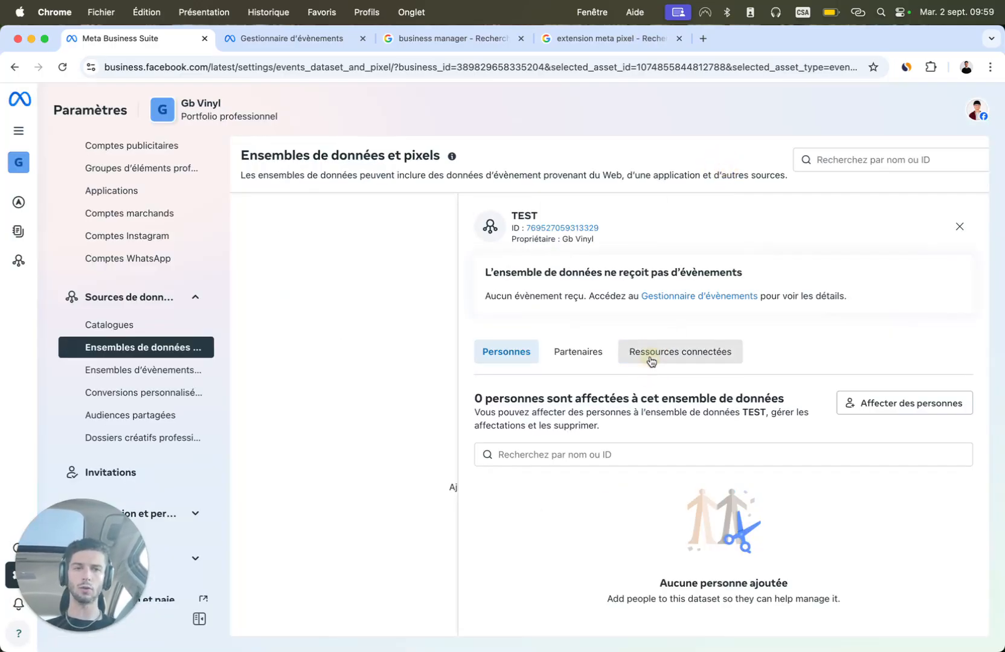
left_click(766, 604)
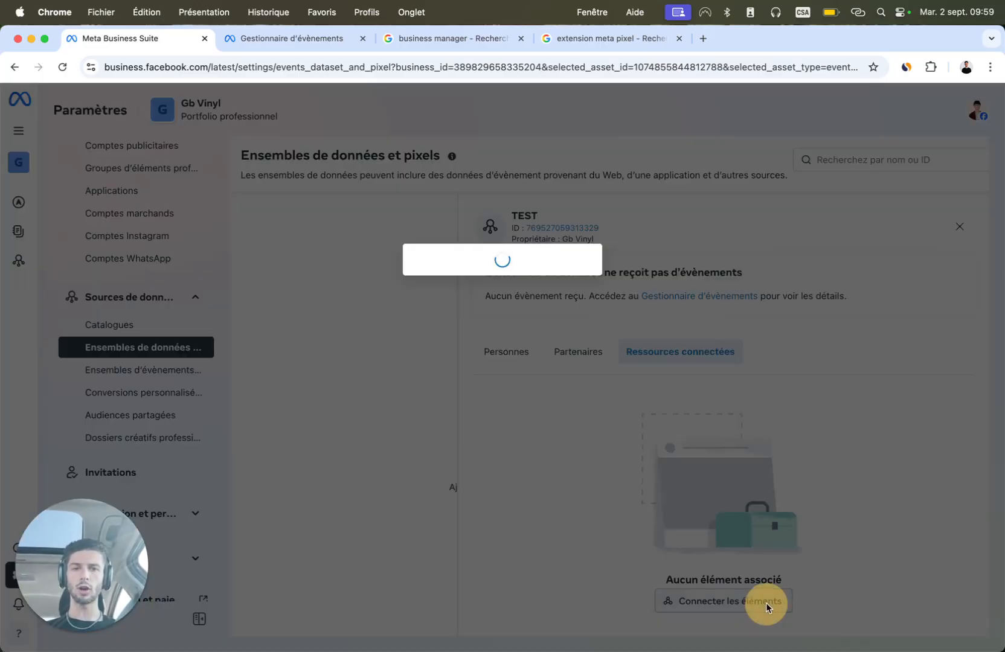
left_click(381, 292)
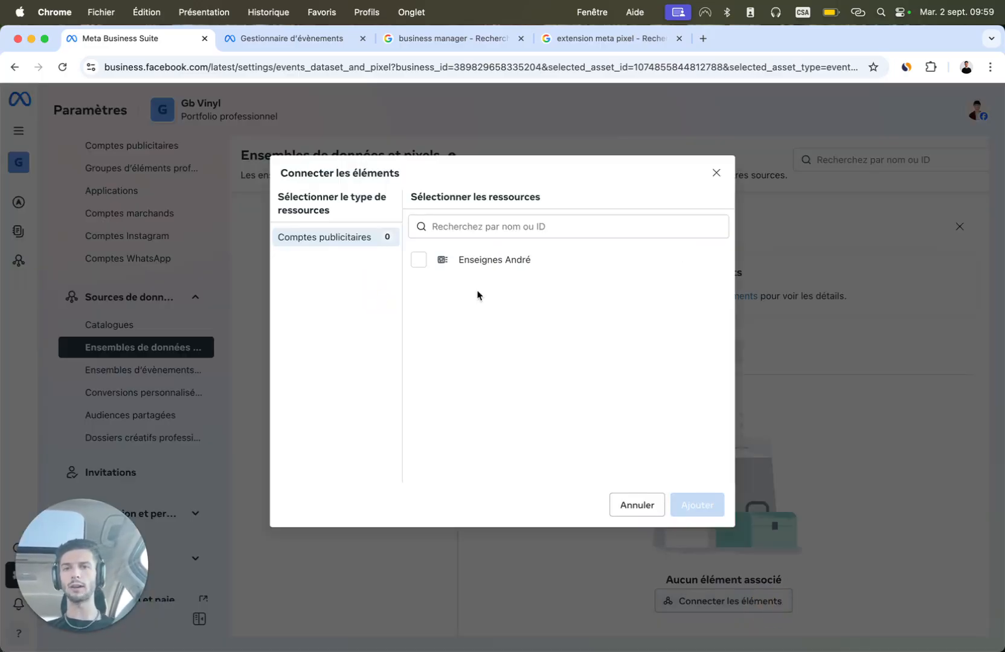
left_click(712, 177)
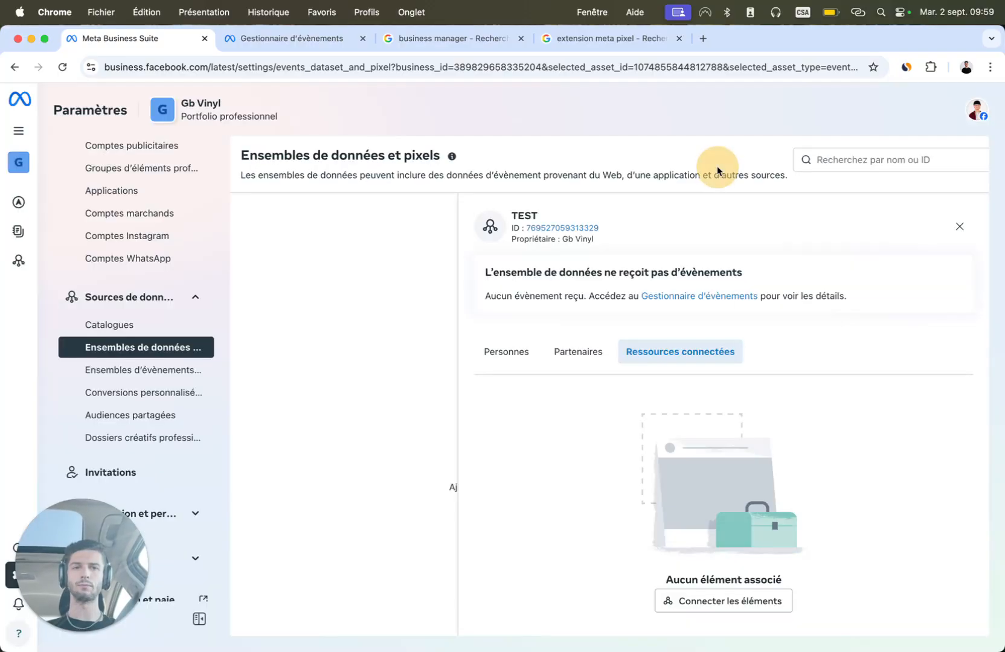
left_click(505, 352)
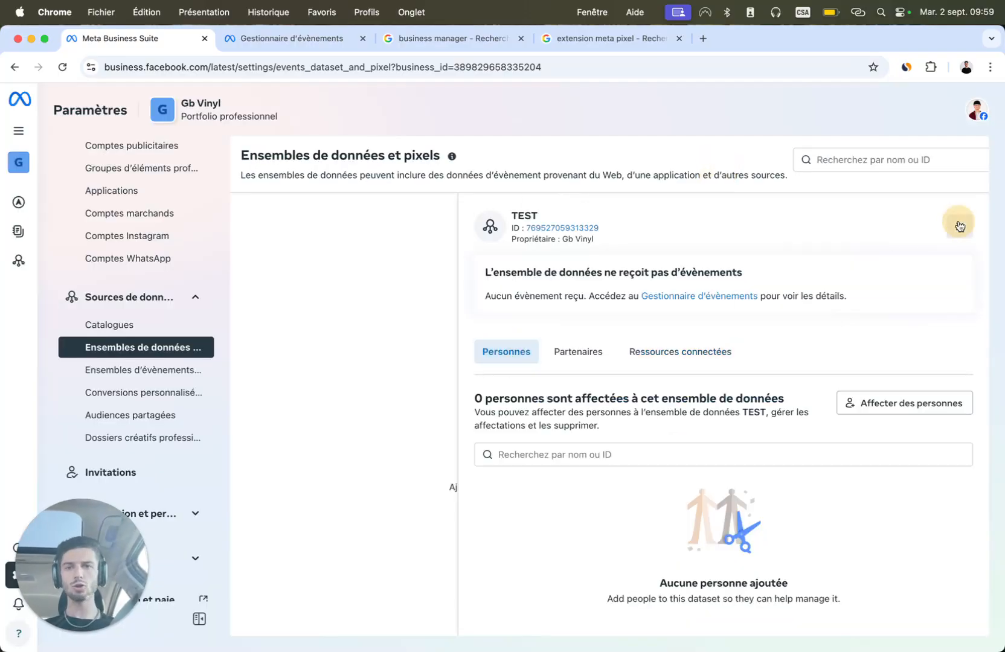
Step: Close the TEST dataset's details, check the Google results for "extension meta pixel" and return to the Meta Business Suite settings
left_click(955, 228)
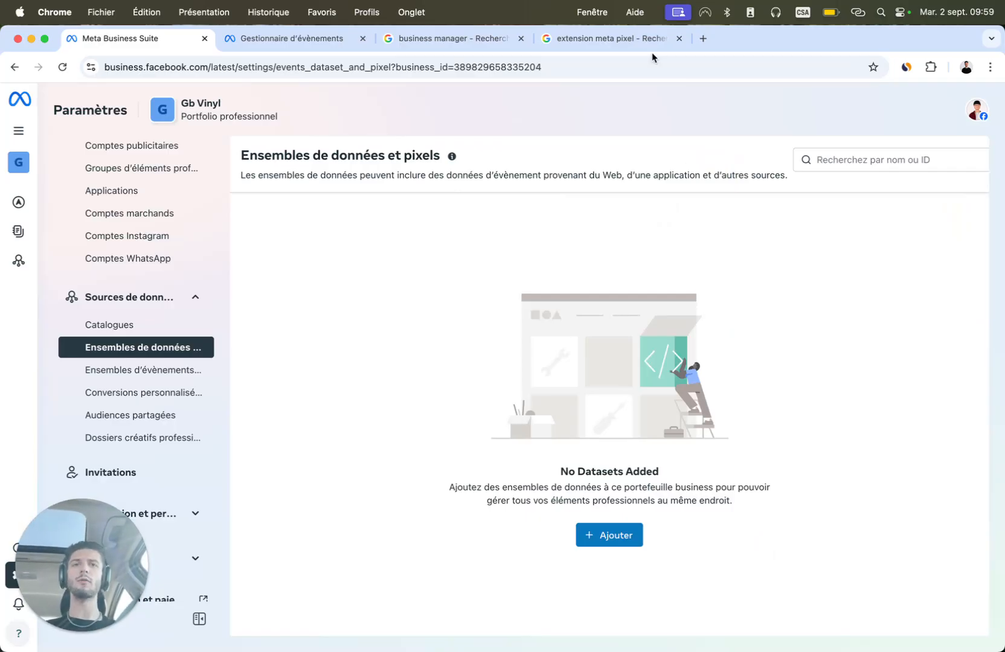
left_click(626, 42)
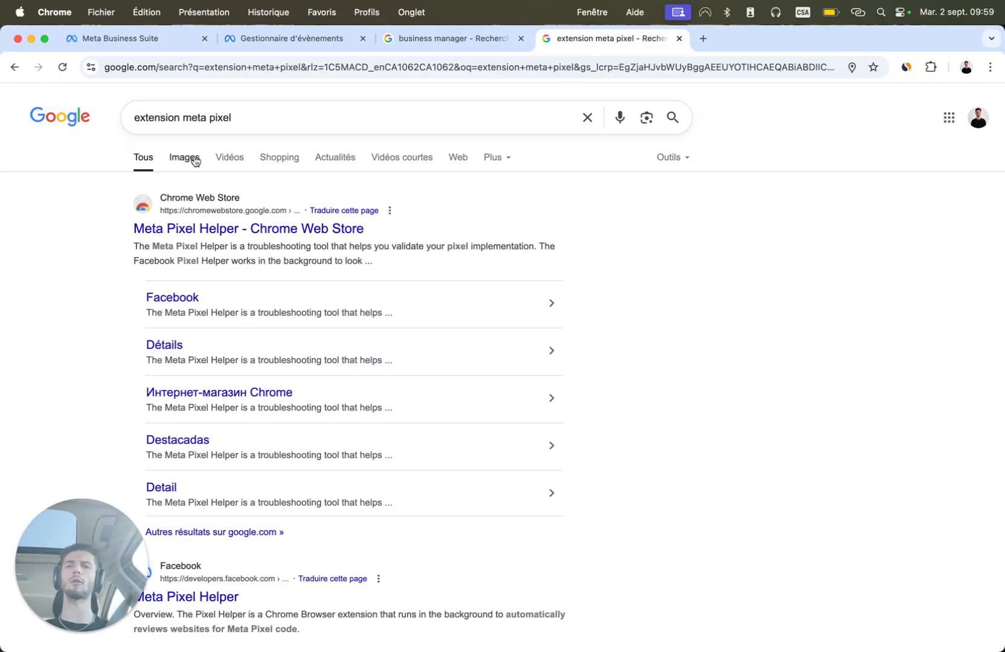
left_click(168, 40)
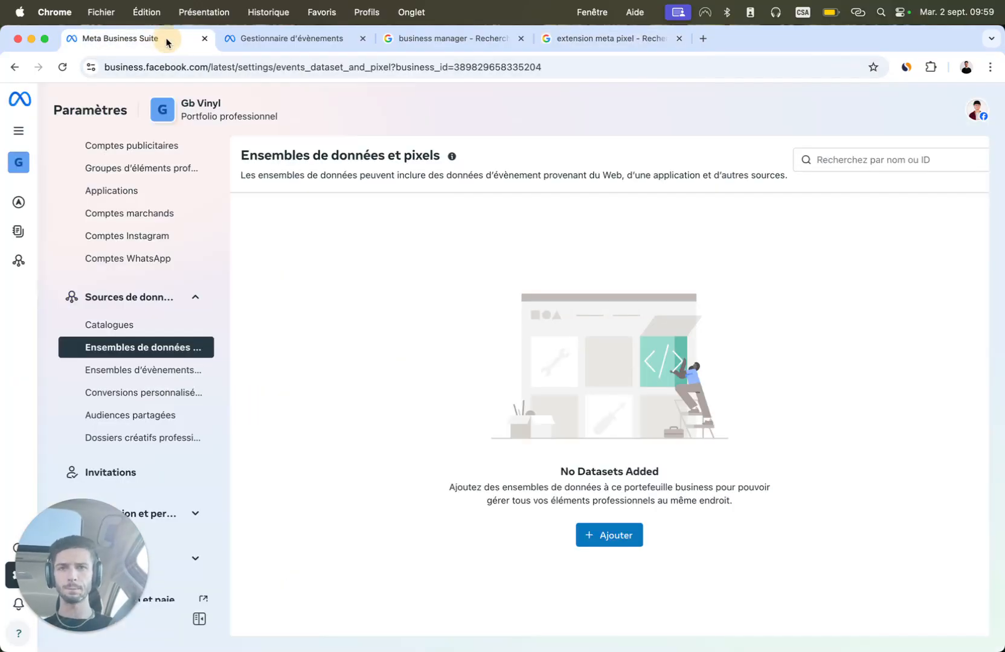
Step: Open the Domaines settings, view the form for creating a domain and close it without adding one
scroll(154, 427, "down", 5)
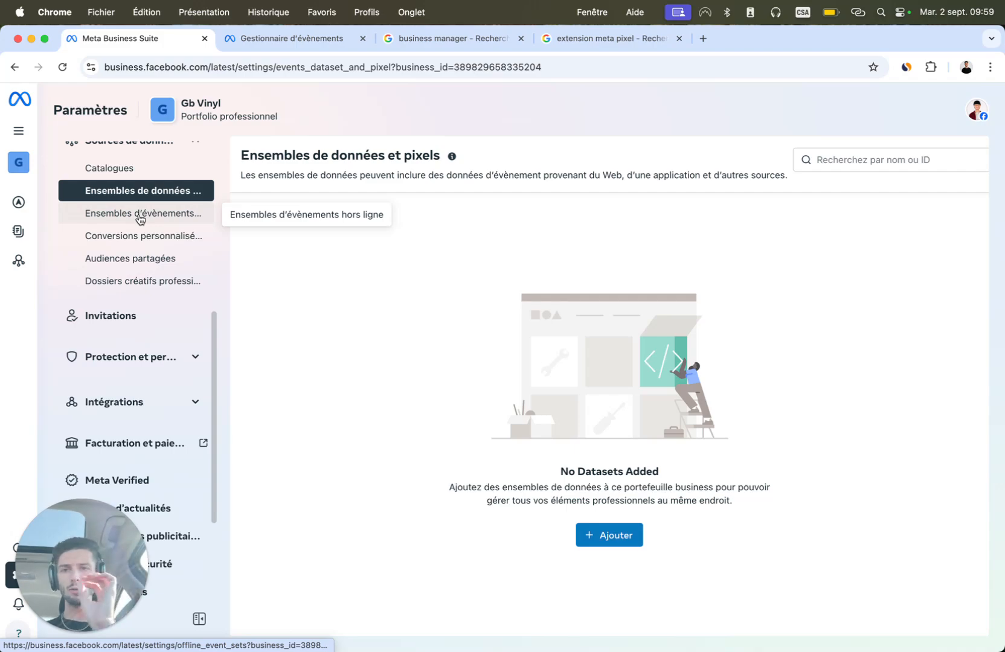
scroll(157, 317, "down", 2)
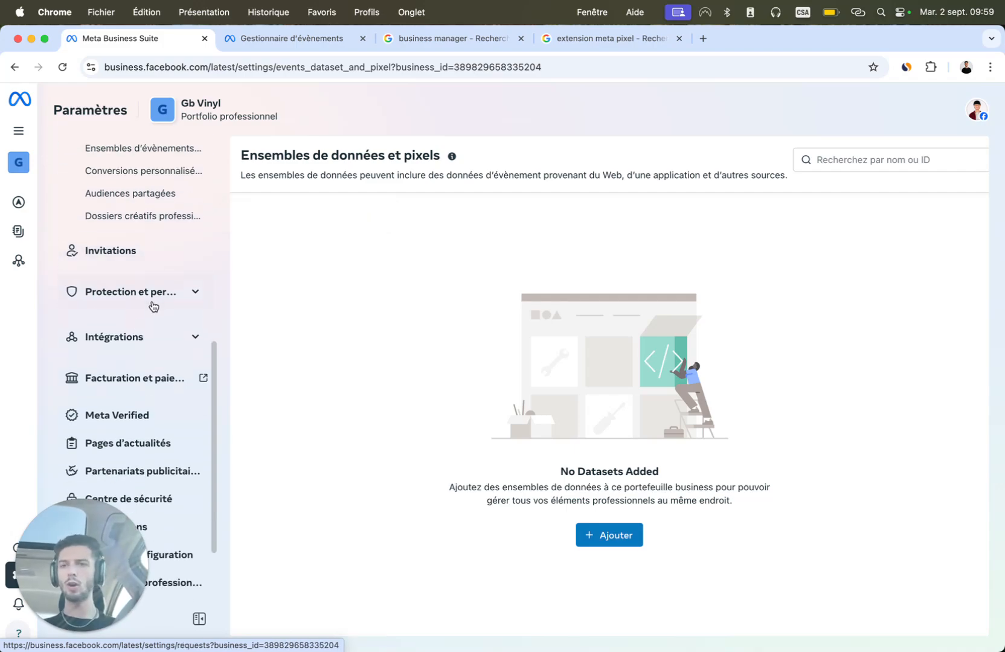
left_click(168, 299)
left_click(146, 323)
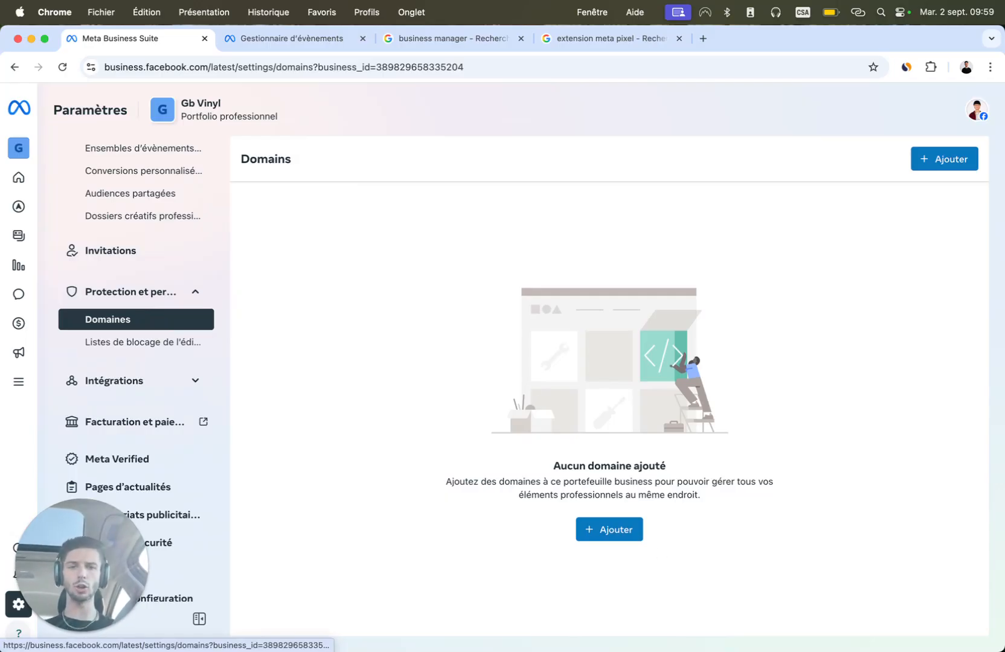
left_click(622, 532)
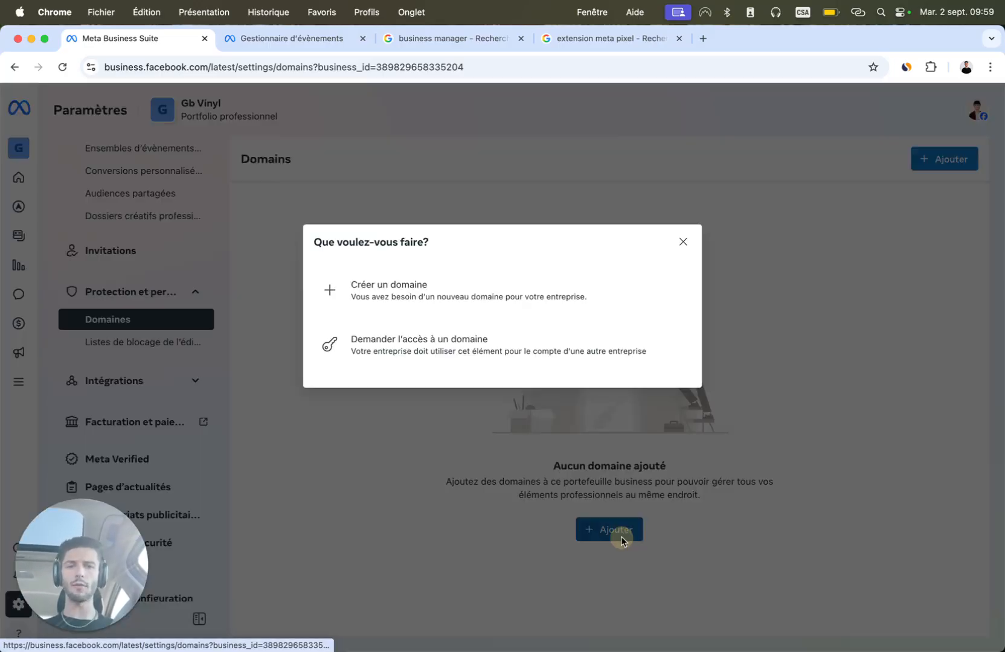
left_click(530, 273)
left_click(447, 328)
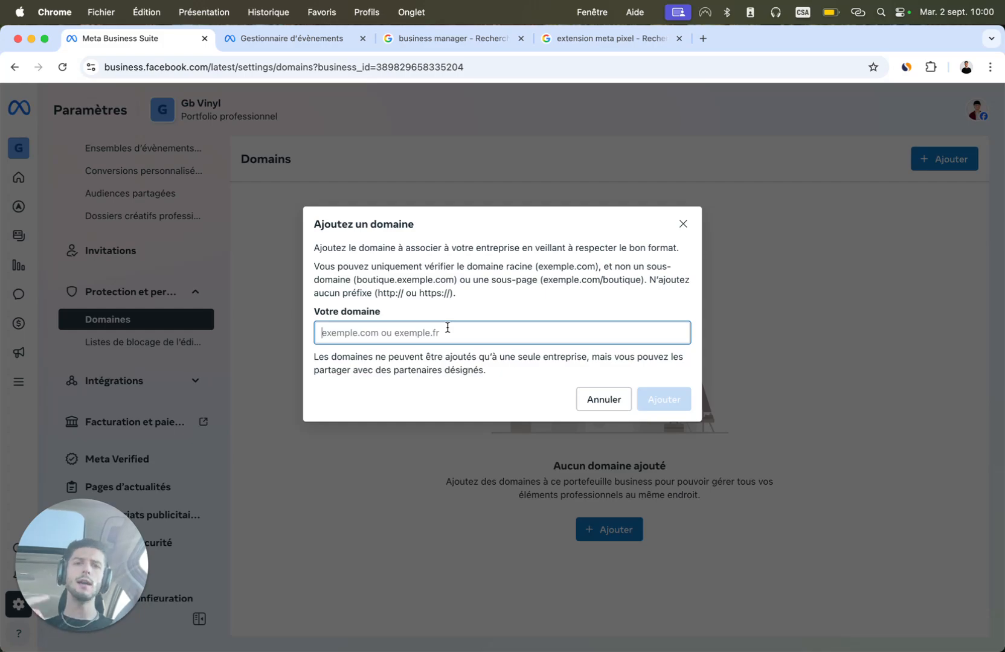
left_click(683, 225)
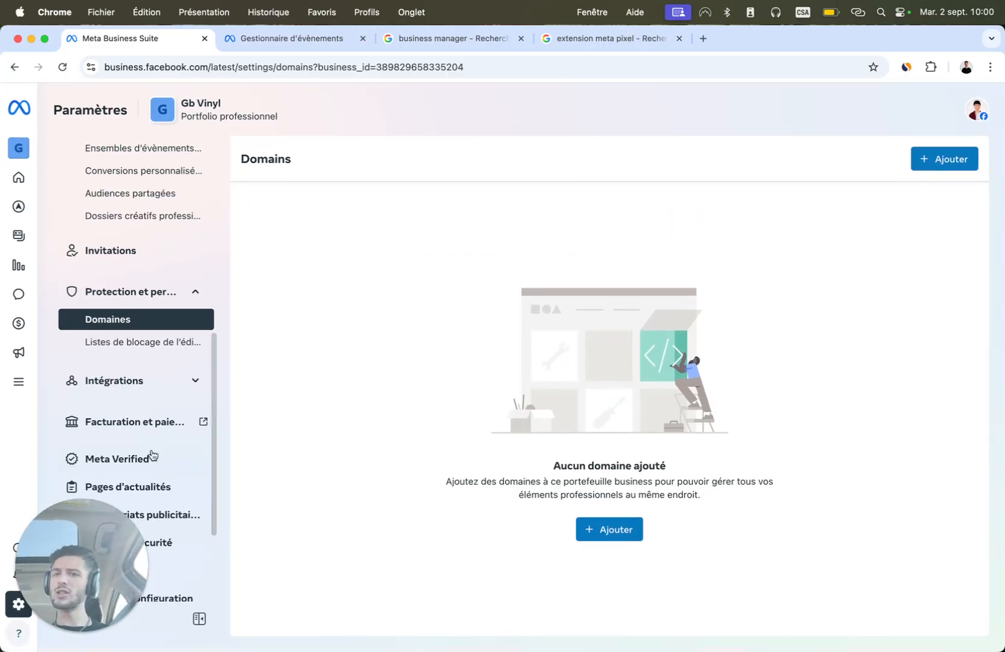
Step: Open the Meta Verified settings of the portfolio
left_click(143, 462)
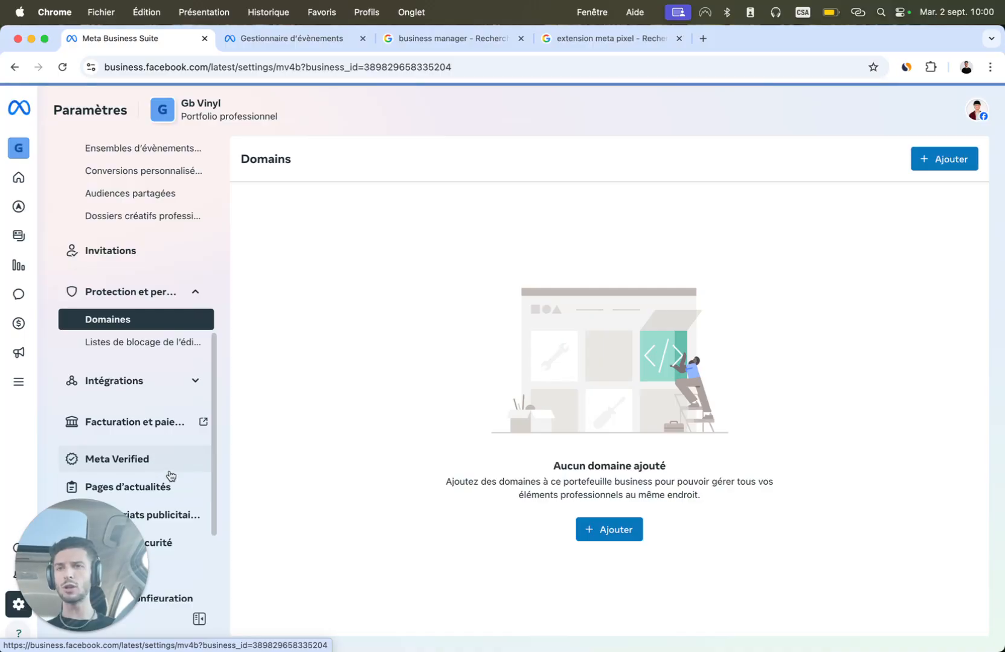